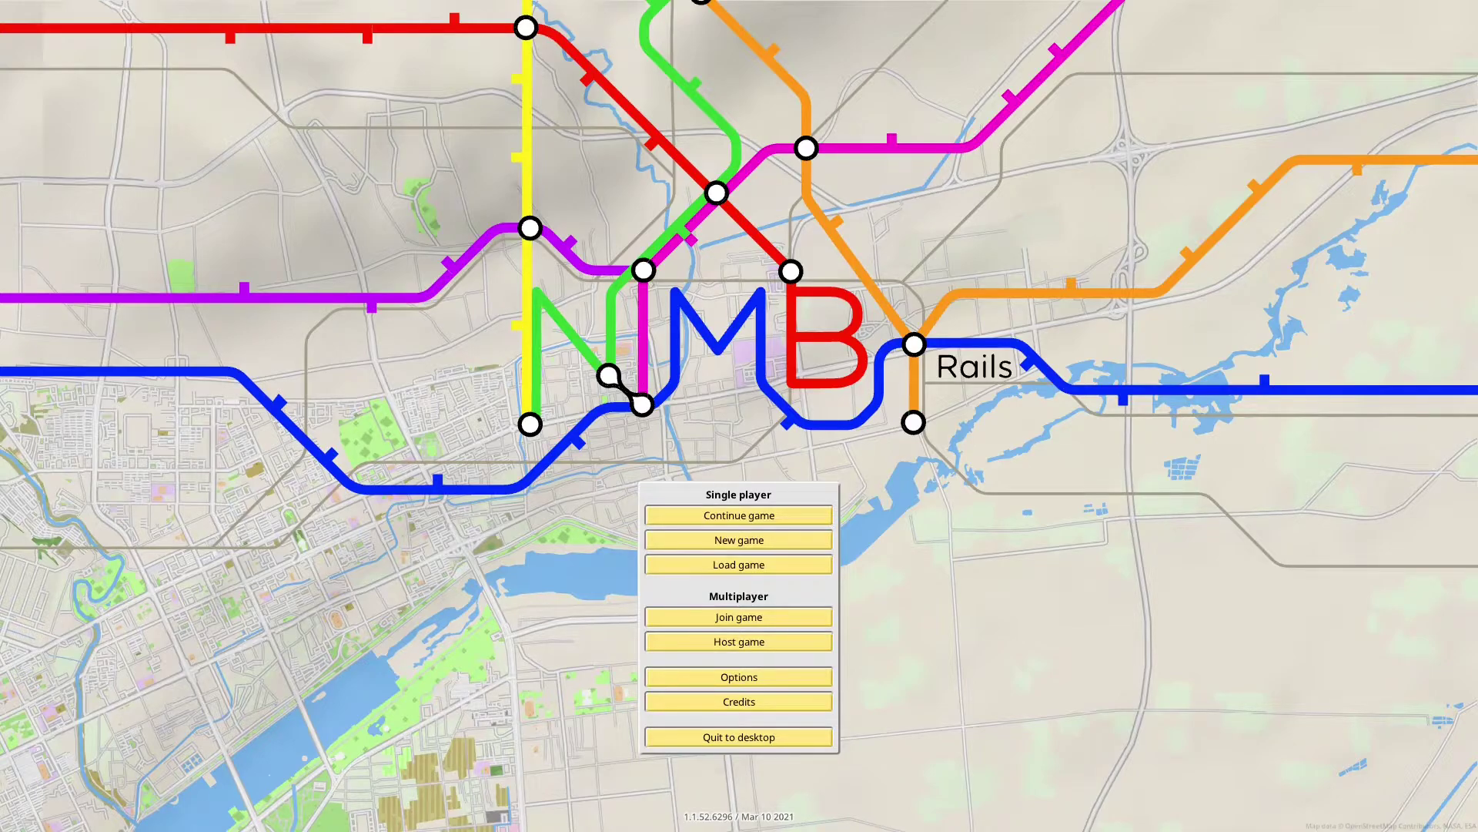
# Start a new game and open the Steam Workshop from its Mods tab to find train mods
pyautogui.hotkey('alt', 'Tab')
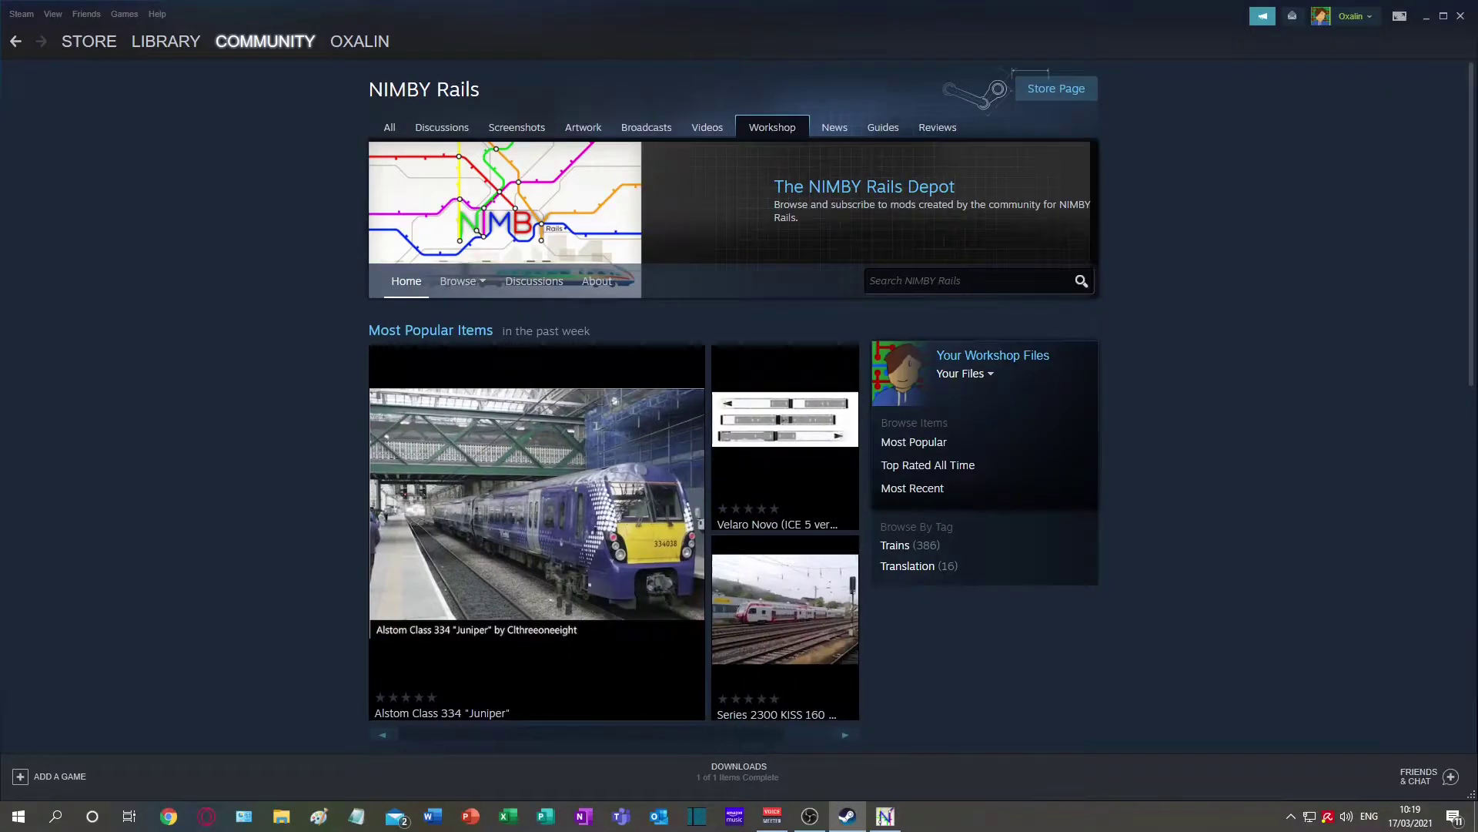
pyautogui.hotkey('alt', 'Tab')
pyautogui.click(758, 539)
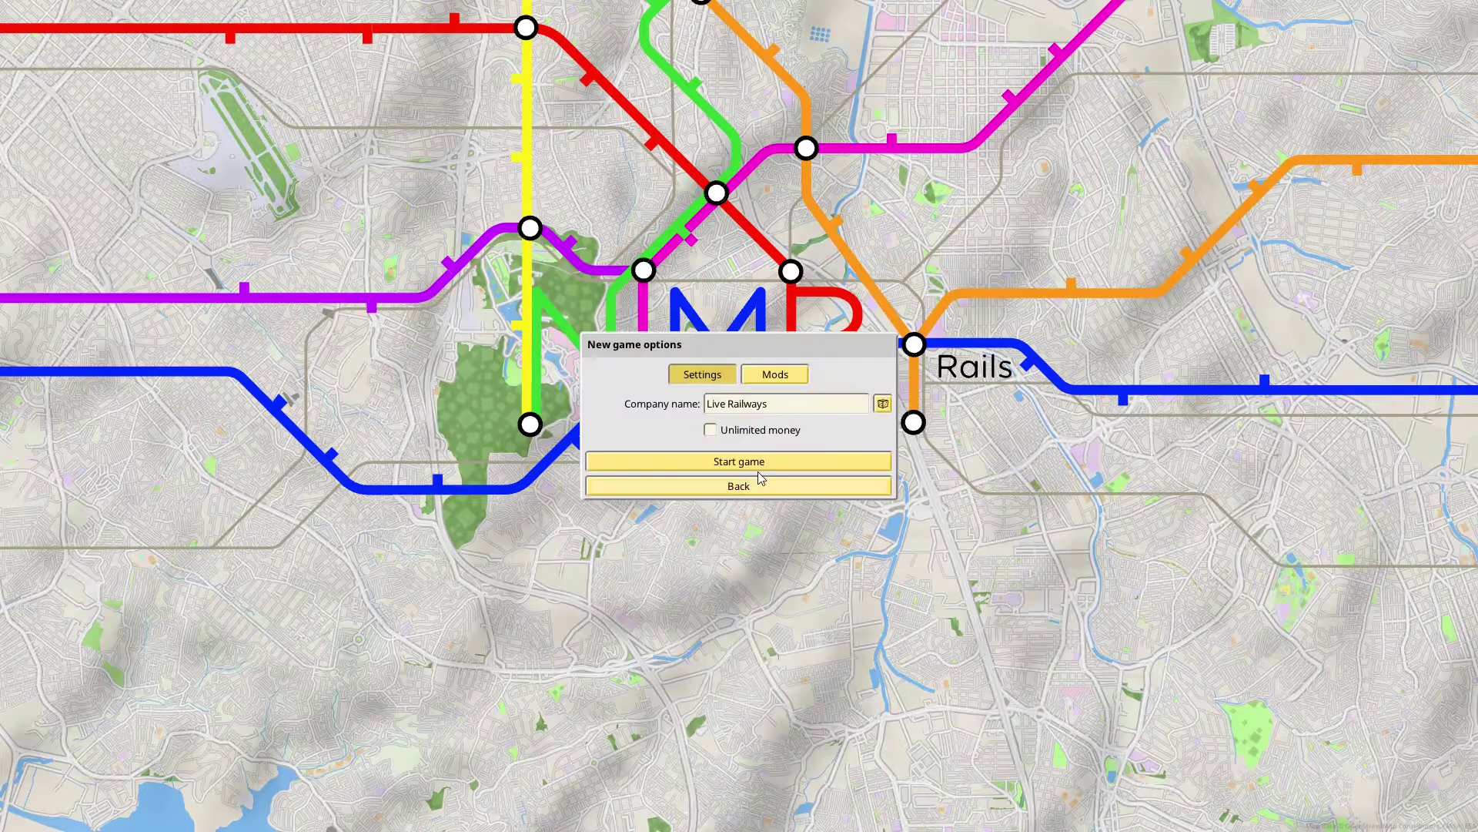
pyautogui.click(775, 376)
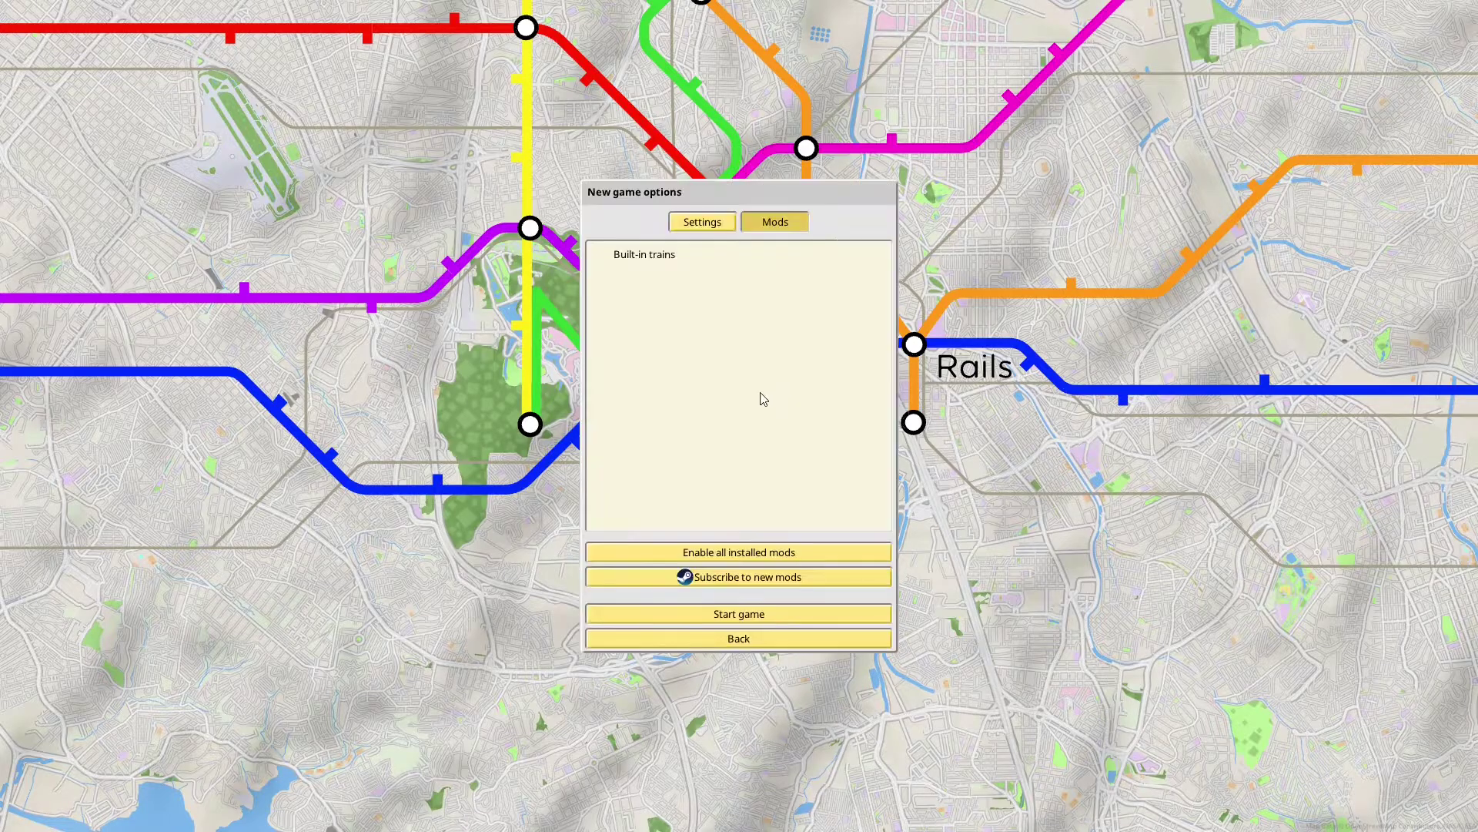
pyautogui.click(748, 581)
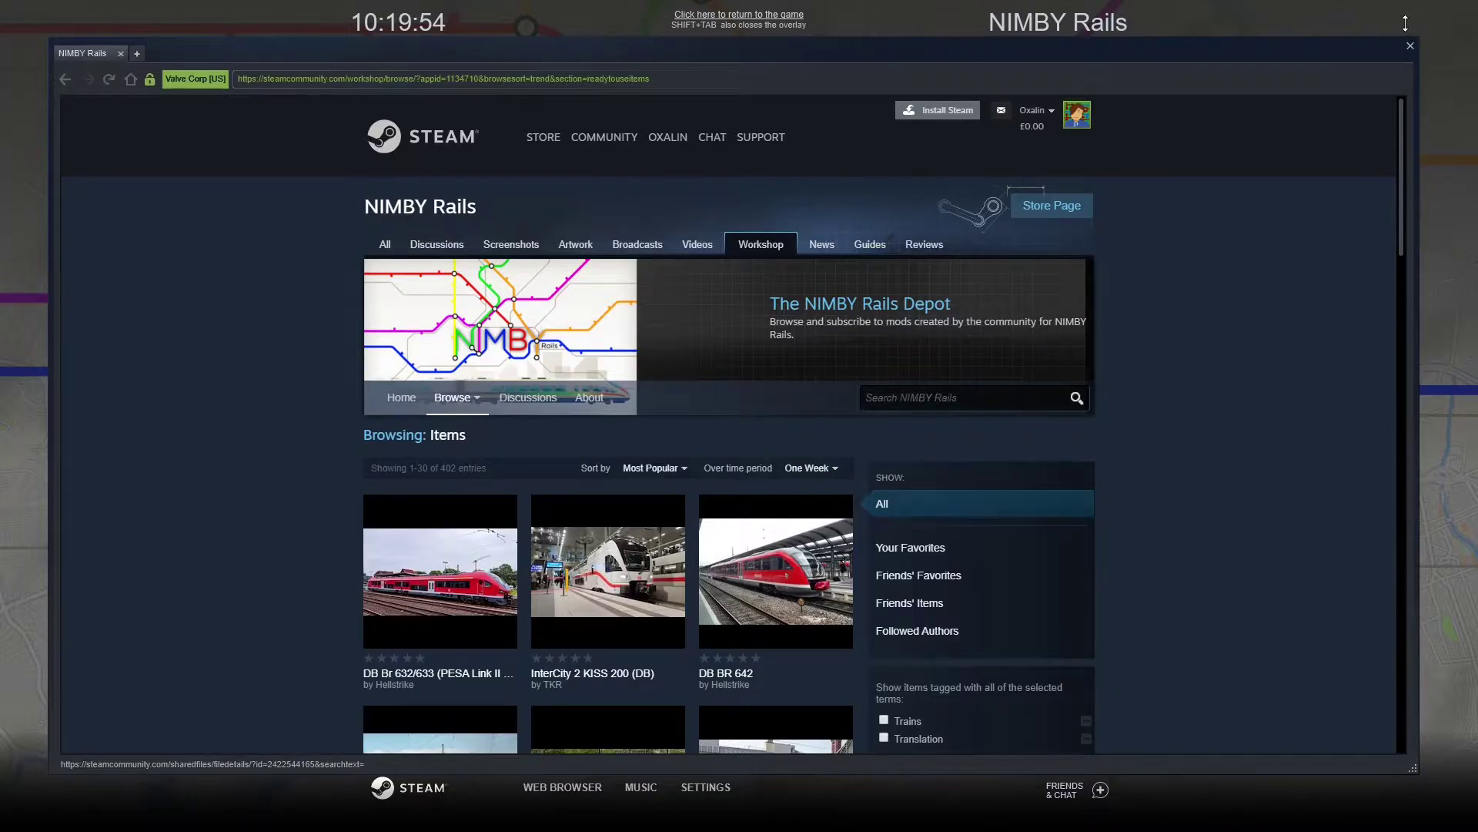
# List all Workshop items filtered to the Trains tag
pyautogui.click(1411, 49)
pyautogui.scroll(-3, 202, 281)
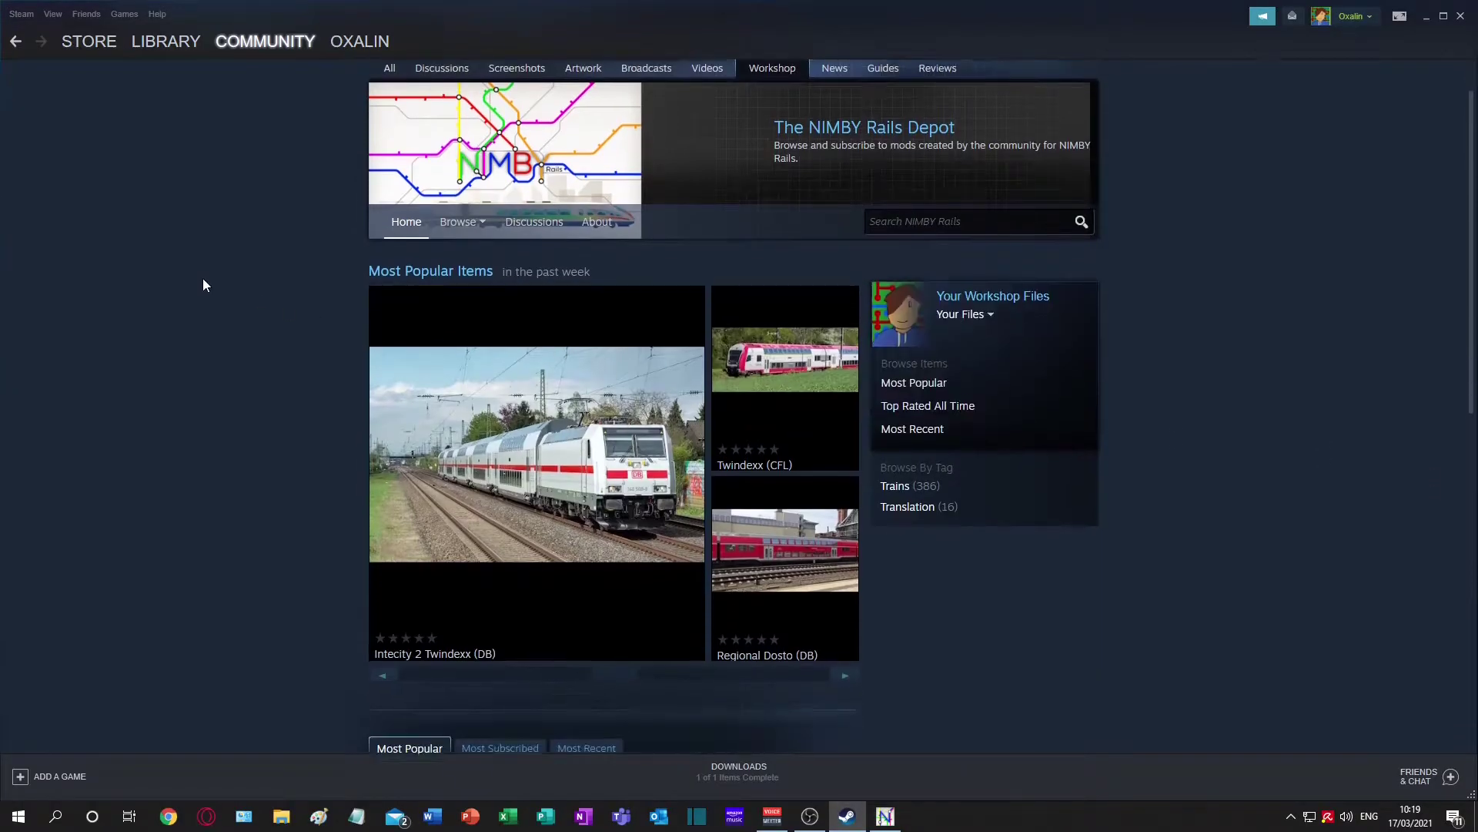
pyautogui.scroll(-2, 199, 278)
pyautogui.scroll(5, 856, 501)
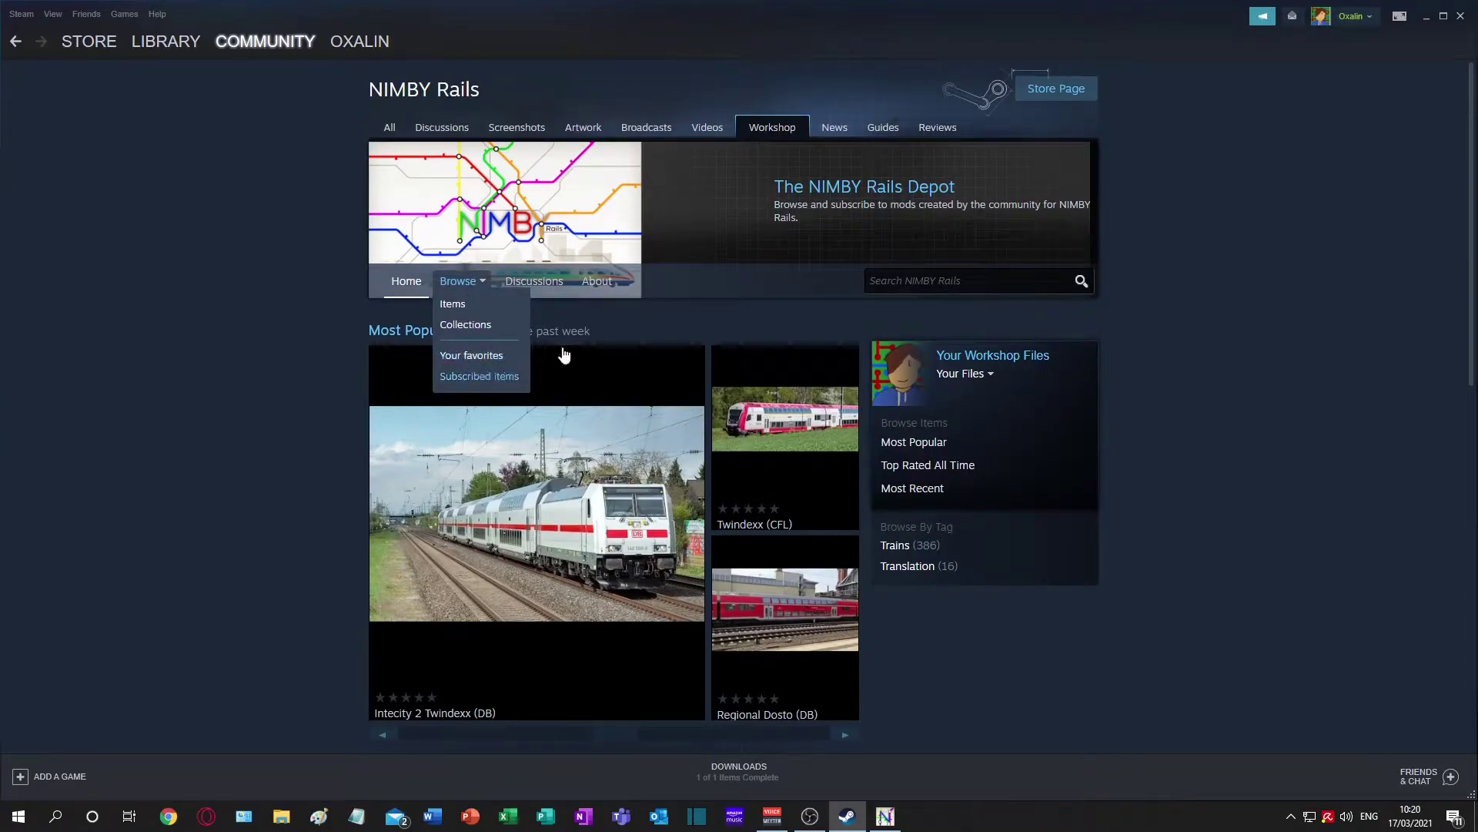
pyautogui.click(475, 316)
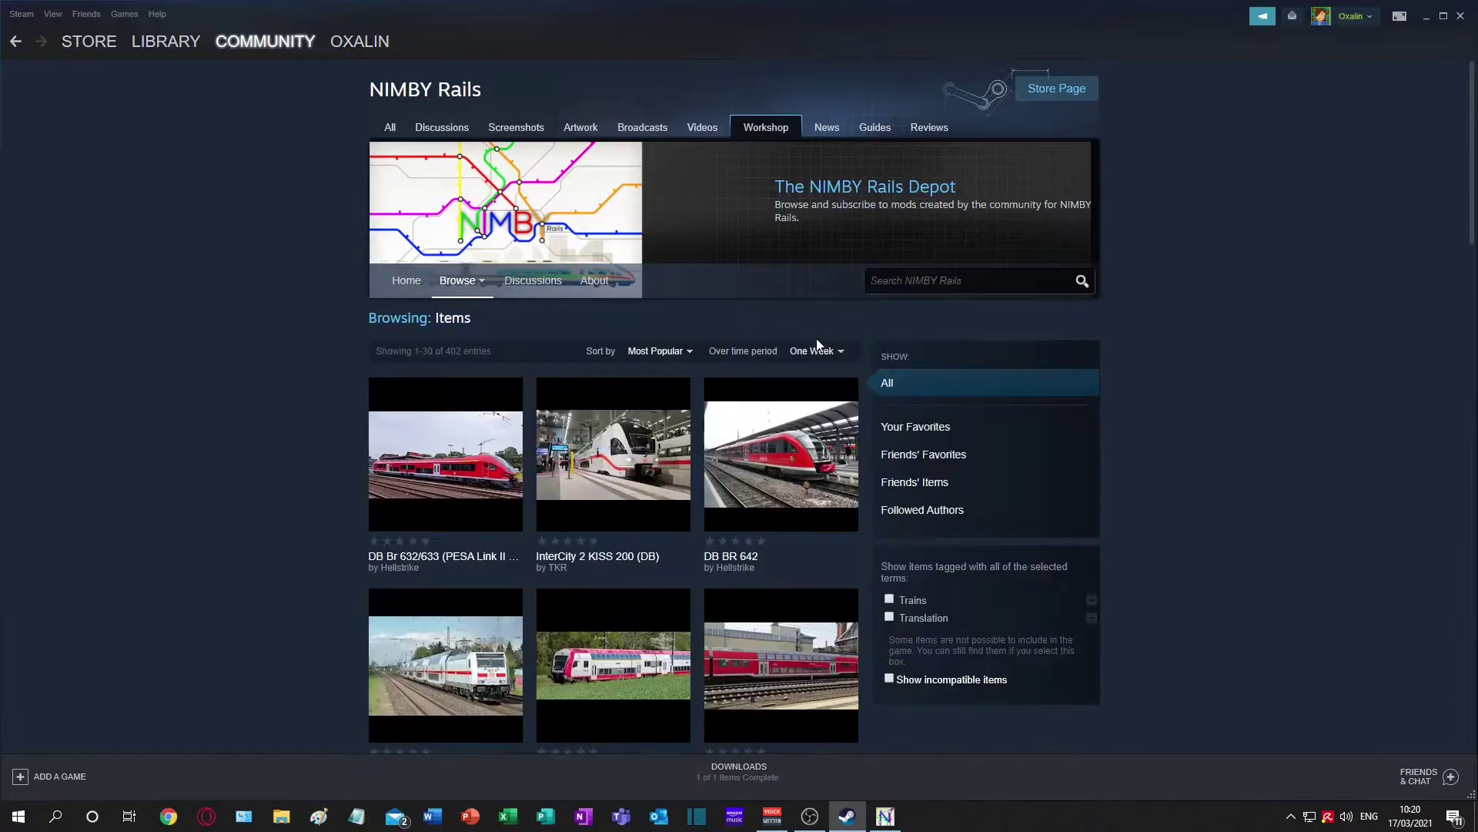
pyautogui.scroll(-3, 940, 428)
pyautogui.click(892, 369)
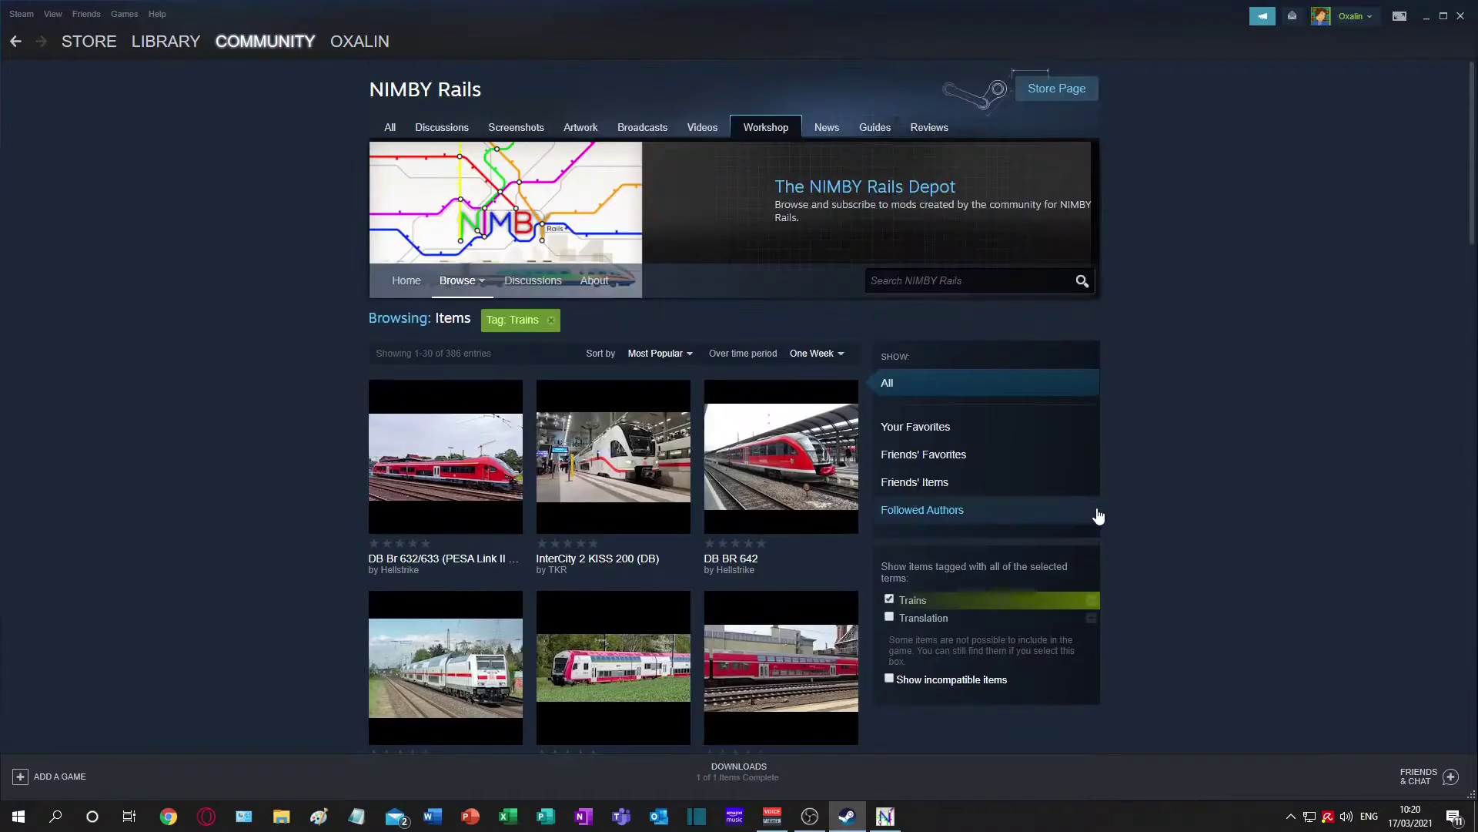
pyautogui.scroll(-4, 953, 430)
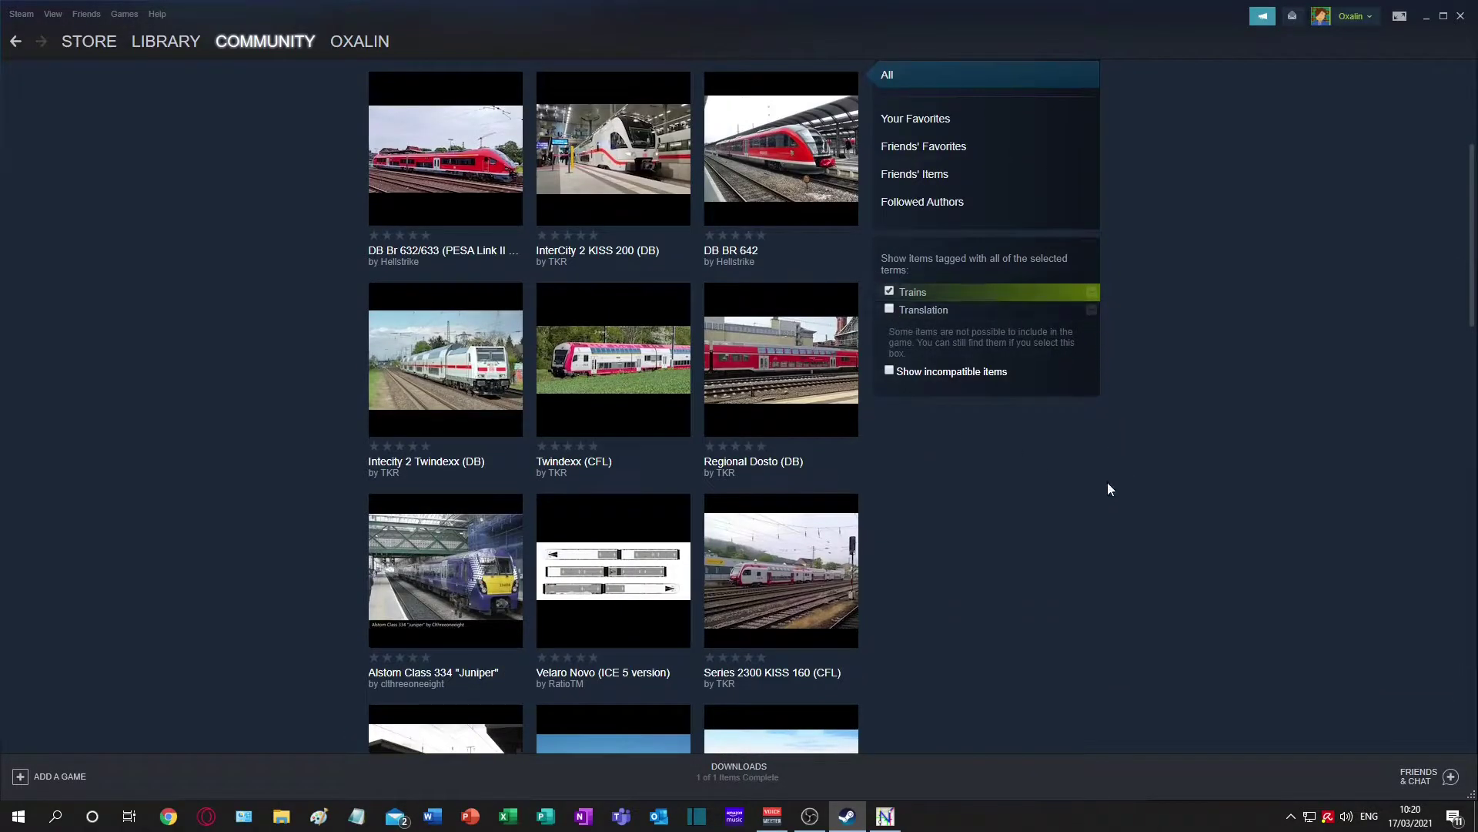
pyautogui.scroll(-2, 953, 519)
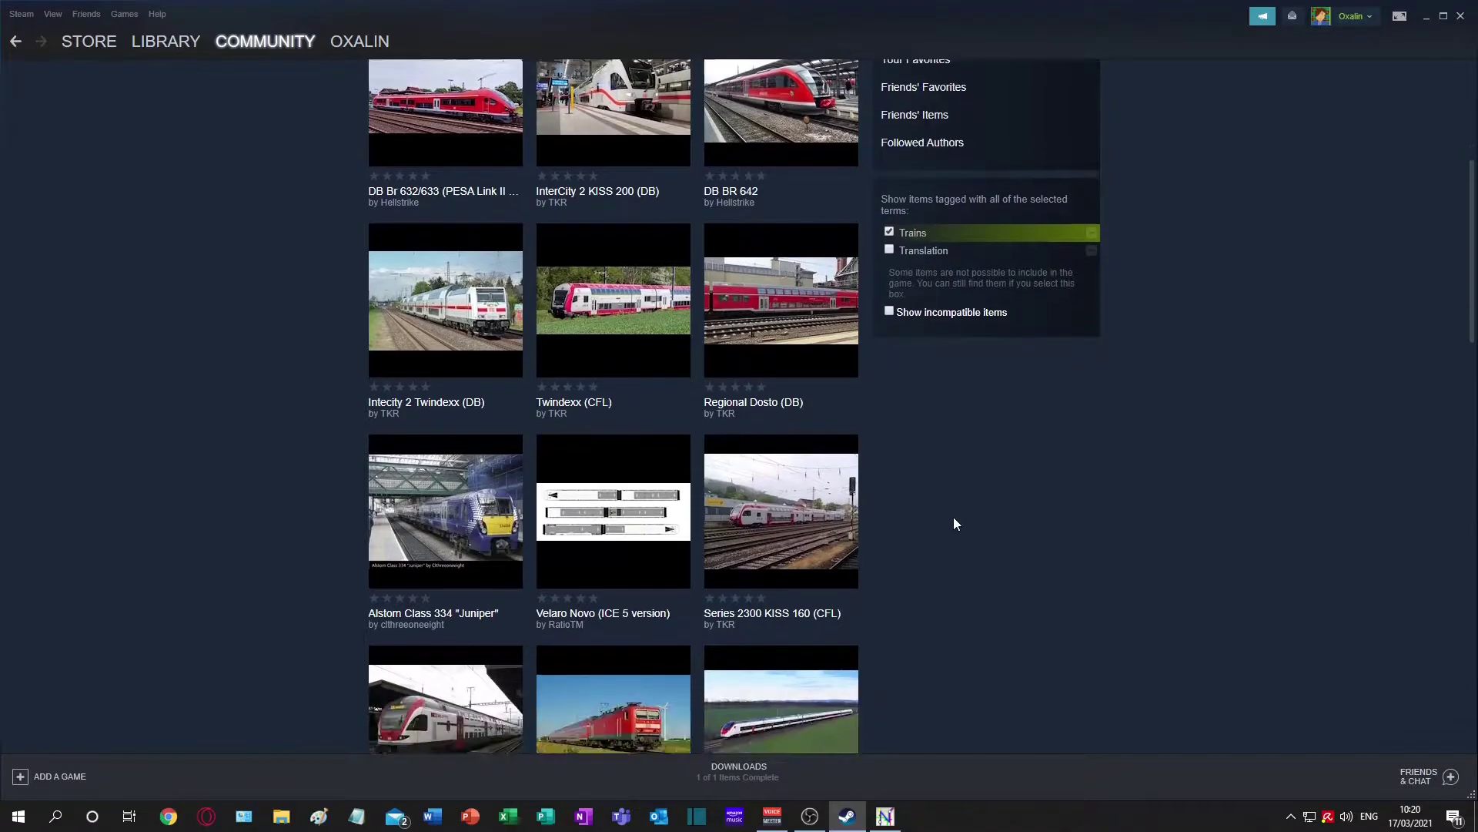
pyautogui.scroll(-1, 478, 429)
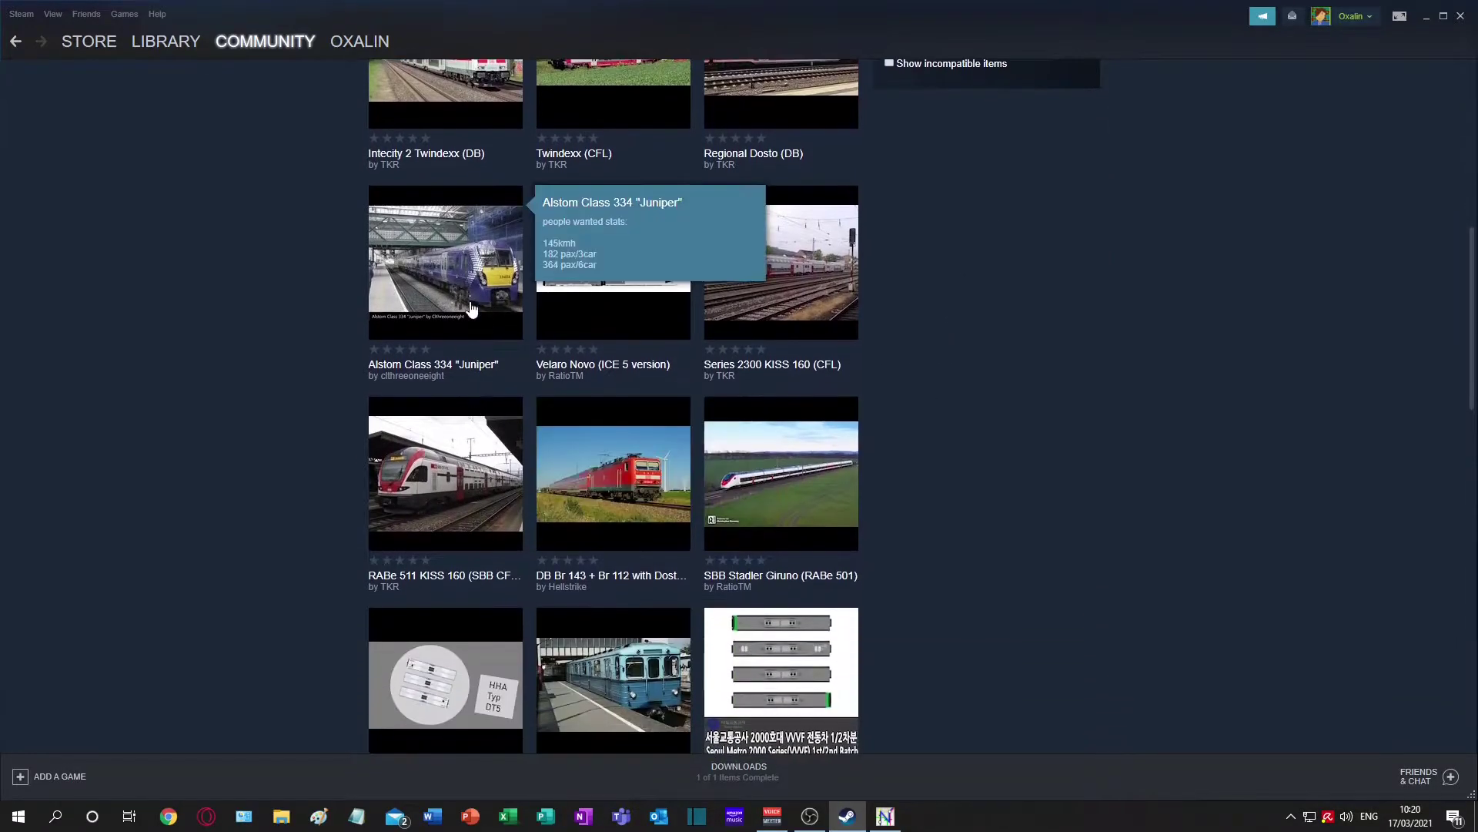
# Subscribe to the Alstom Class 334 "Juniper" mod, then return to the Workshop home
pyautogui.click(451, 296)
pyautogui.scroll(-2, 801, 529)
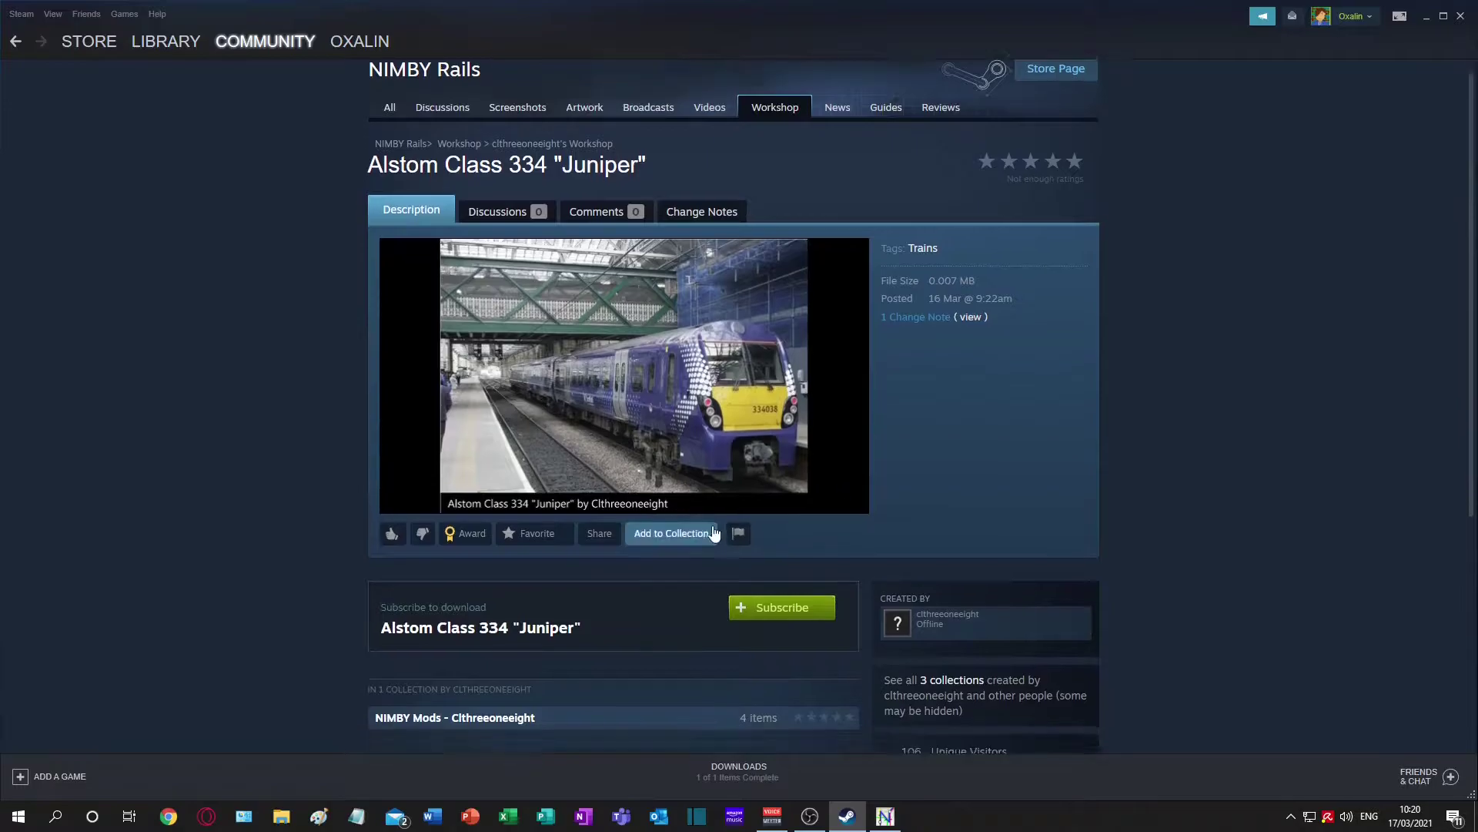
pyautogui.click(786, 481)
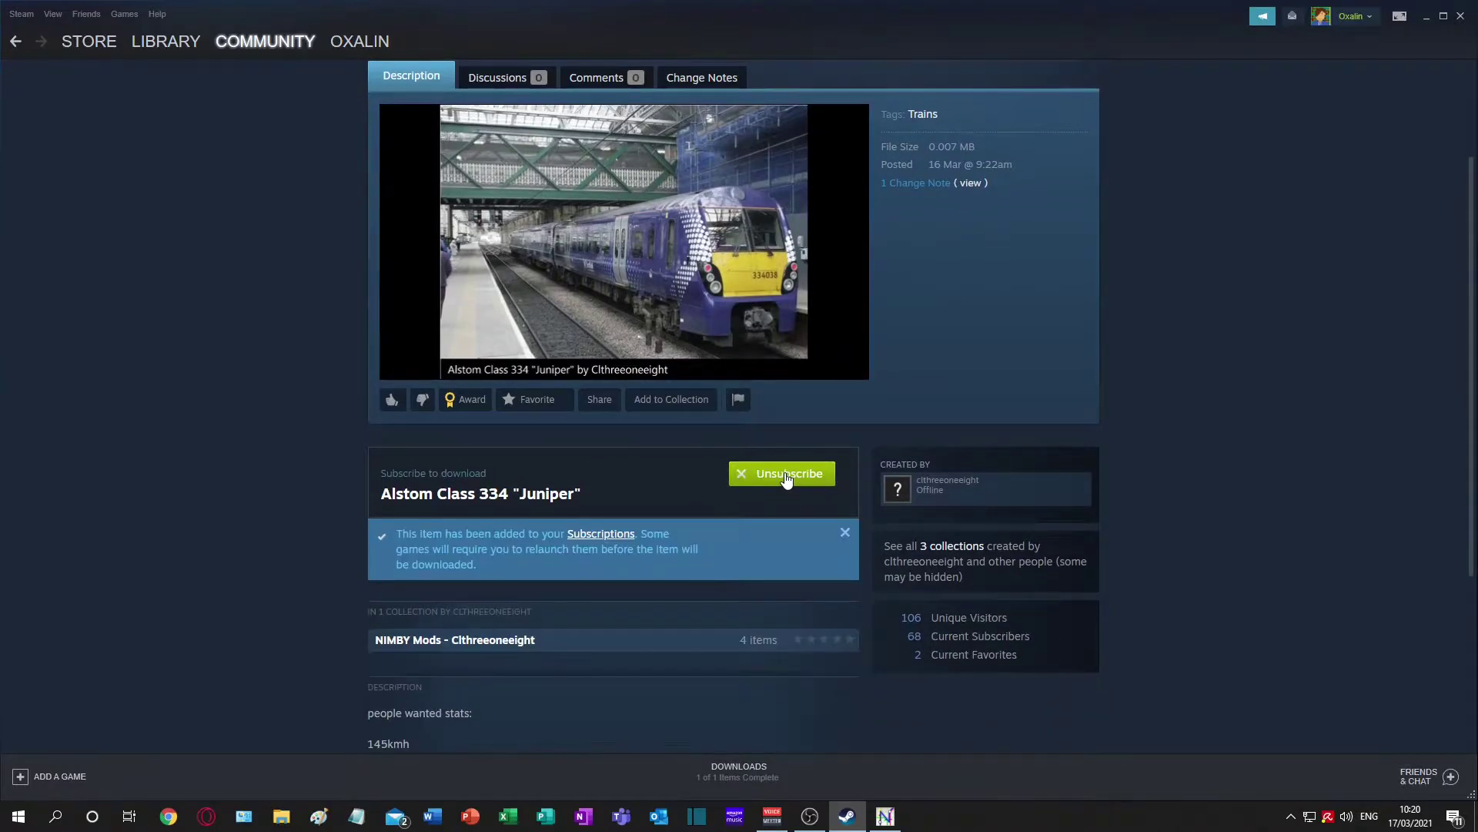
pyautogui.scroll(-1, 786, 480)
pyautogui.scroll(3, 798, 621)
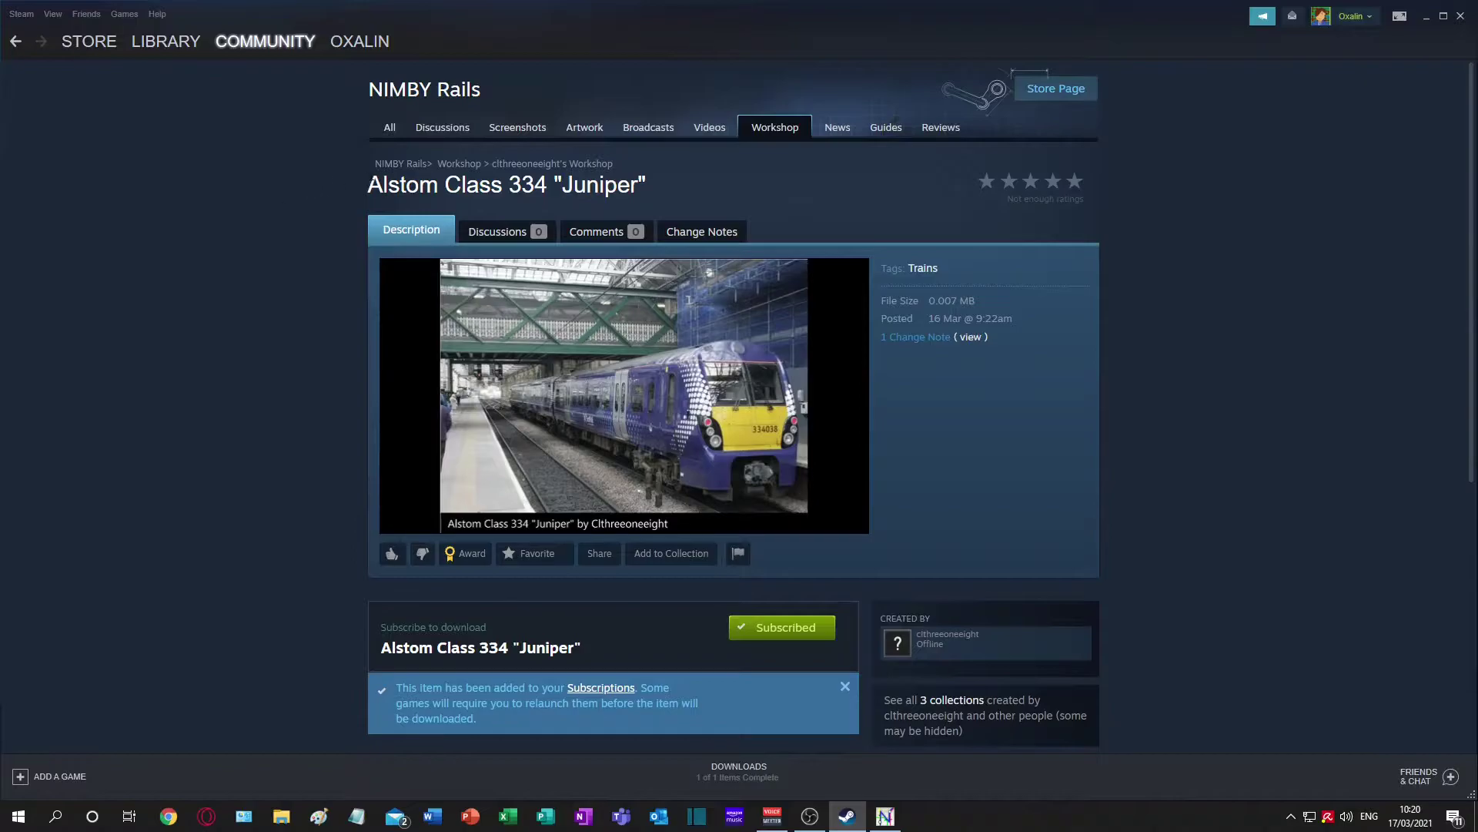
pyautogui.click(459, 168)
pyautogui.moveTo(463, 266)
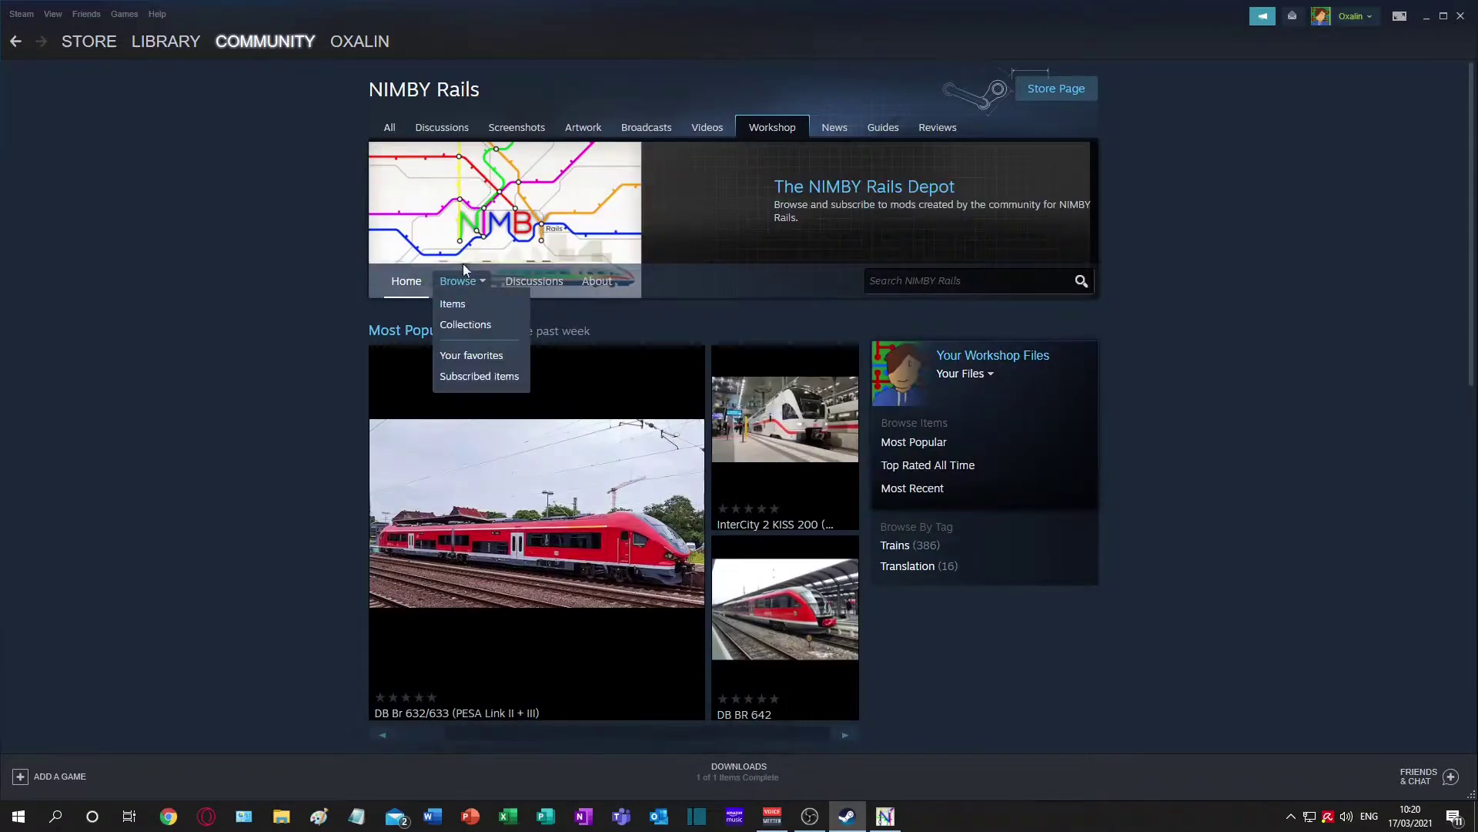
# Browse Workshop collections sorted by Most Recent
pyautogui.click(465, 326)
pyautogui.scroll(-2, 317, 338)
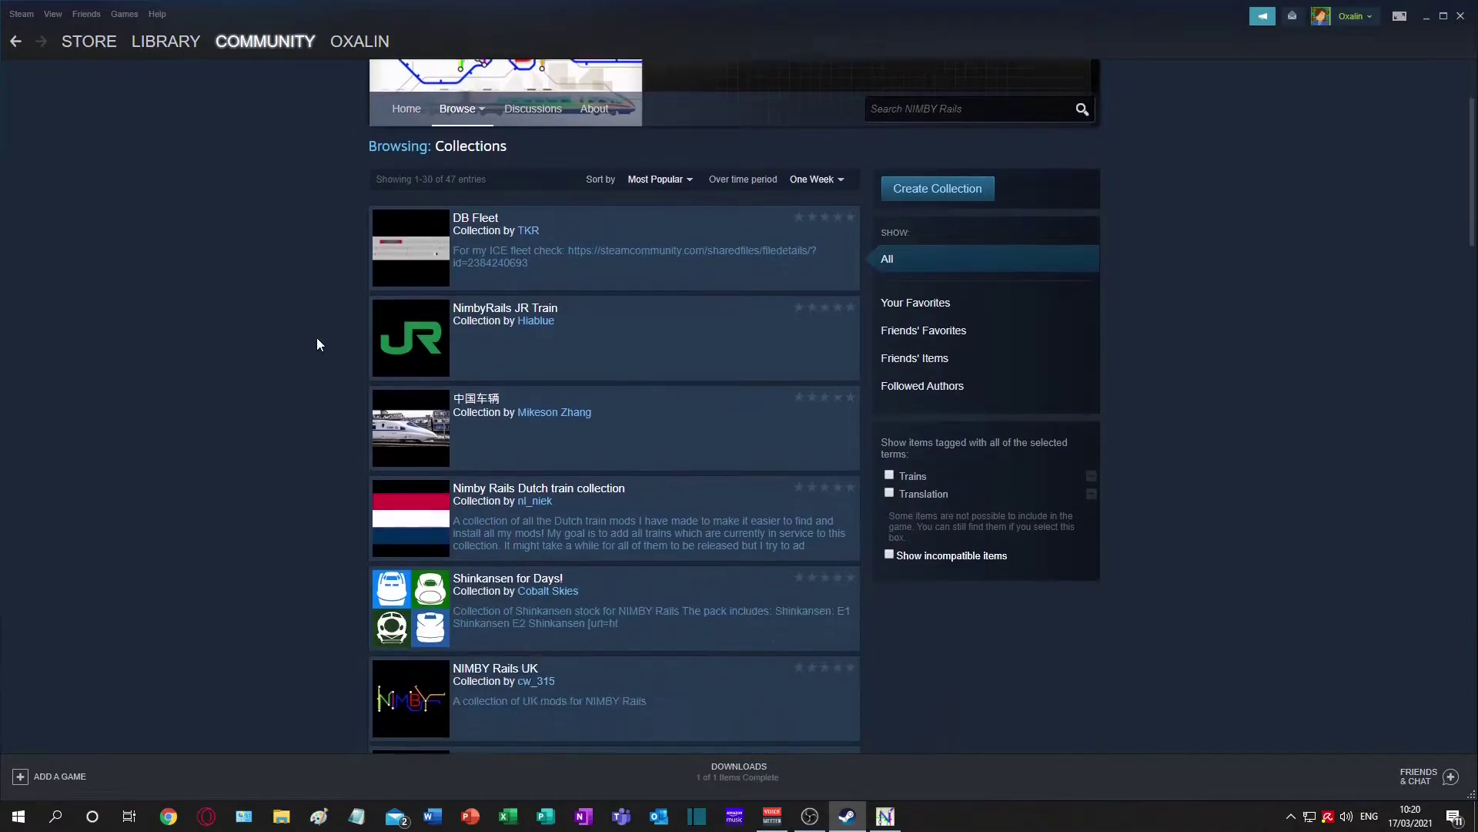
pyautogui.scroll(-6, 324, 322)
pyautogui.scroll(5, 326, 318)
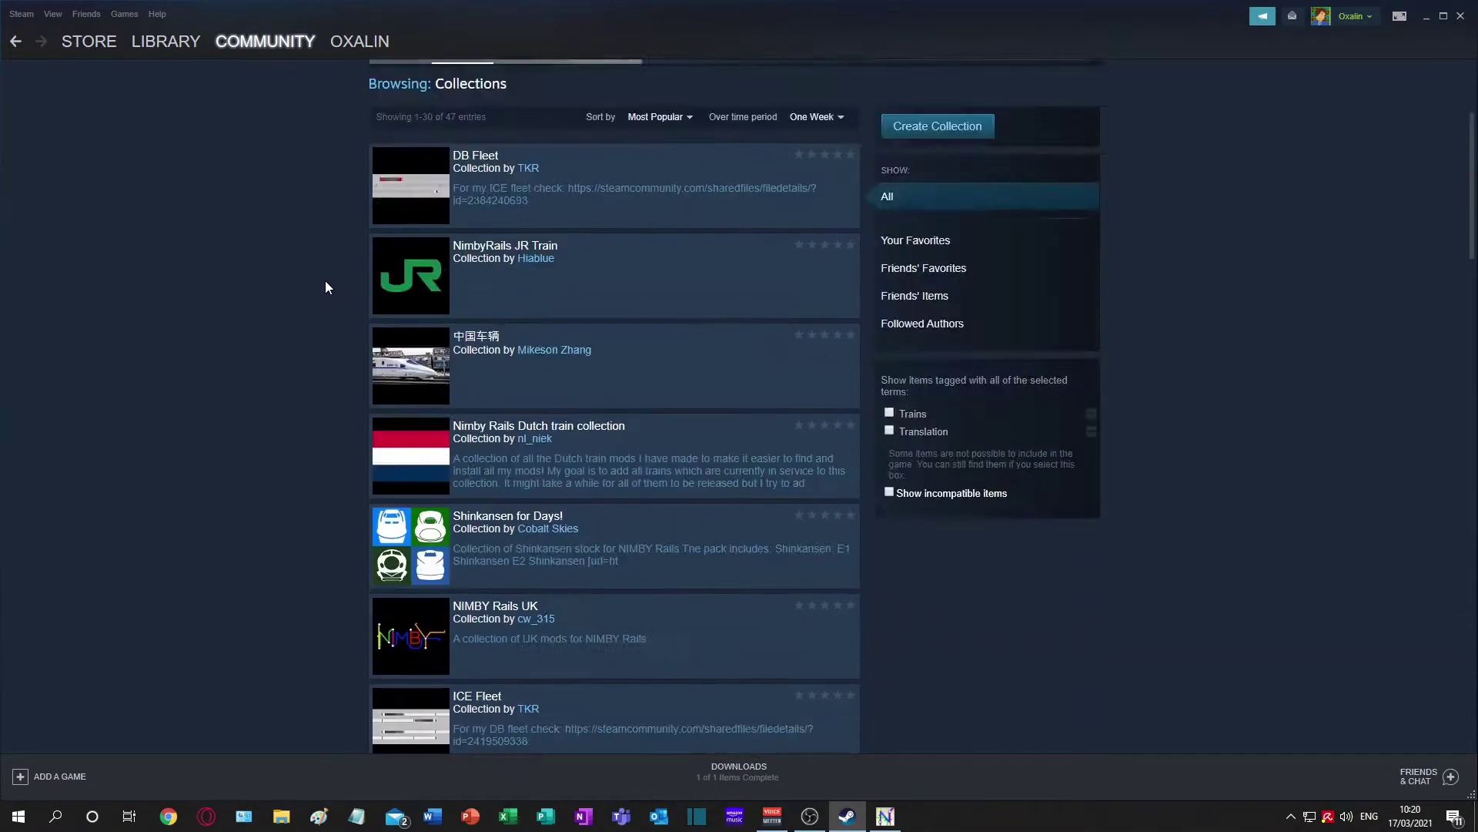
pyautogui.scroll(3, 326, 286)
pyautogui.click(677, 352)
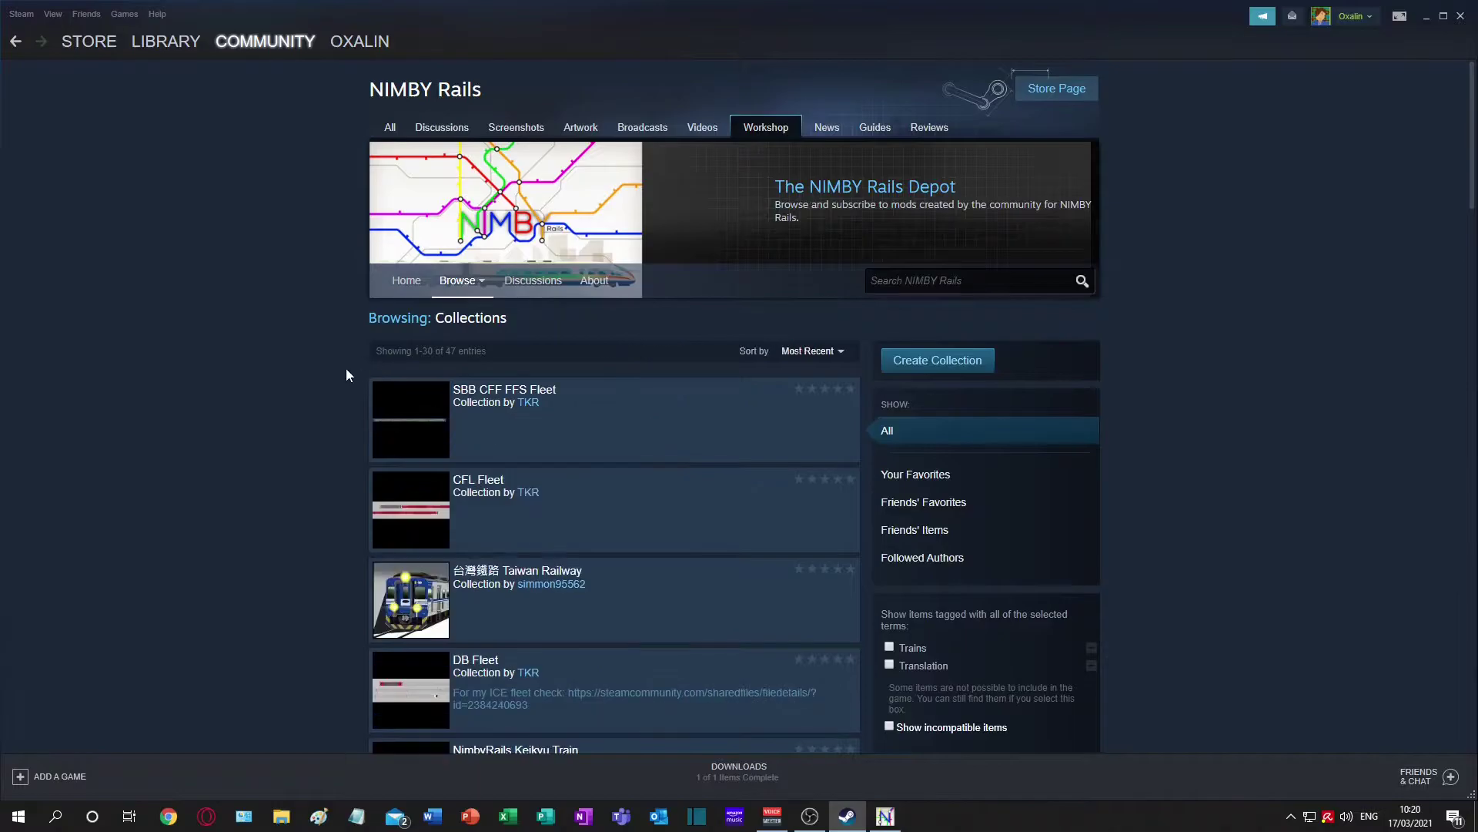
pyautogui.scroll(-5, 348, 358)
pyautogui.scroll(-14, 348, 360)
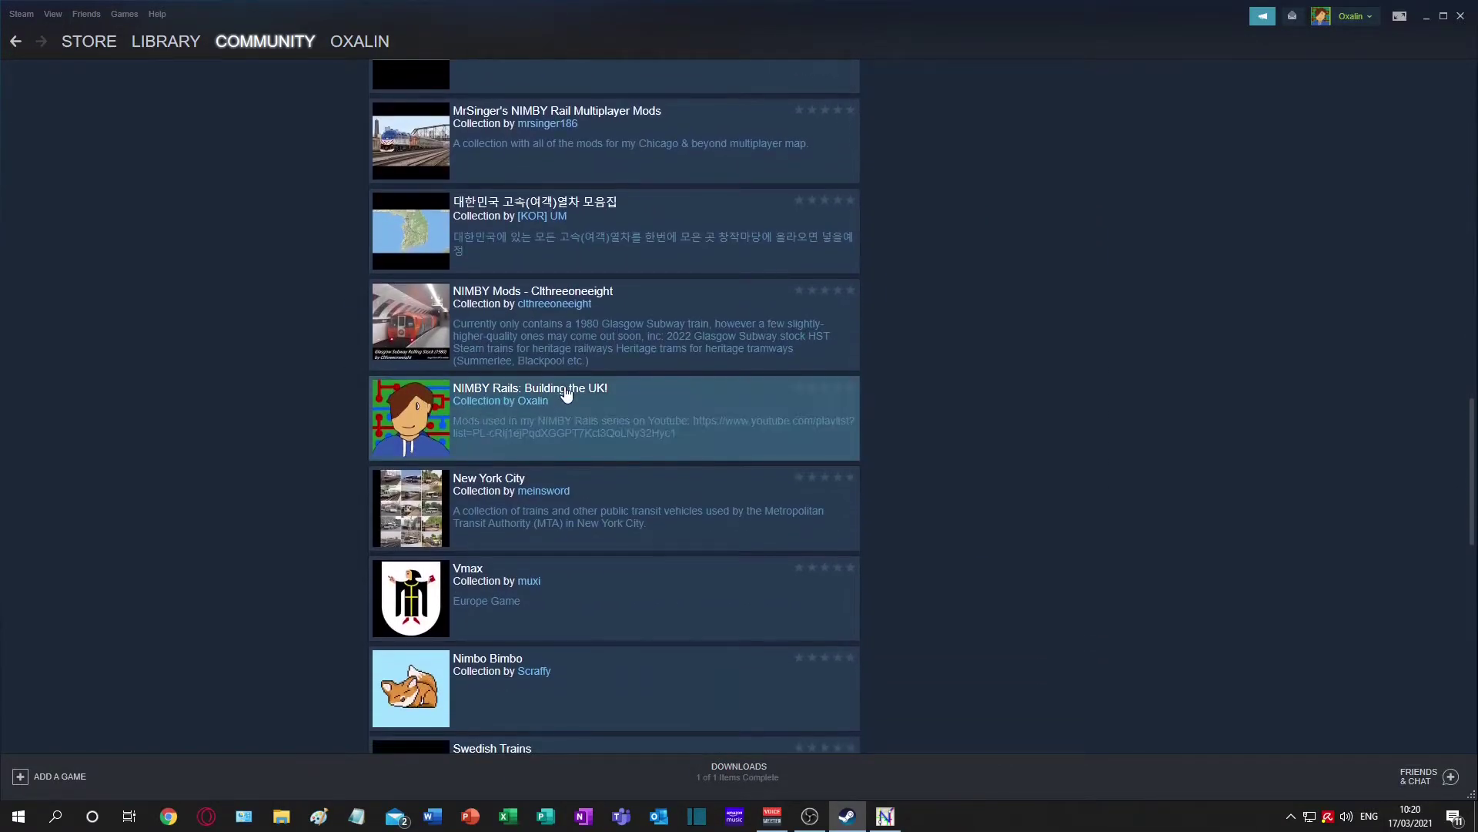
# Subscribe to all 34 mods in the "NIMBY Rails: Building the UK!" collection
pyautogui.click(563, 397)
pyautogui.scroll(-6, 518, 420)
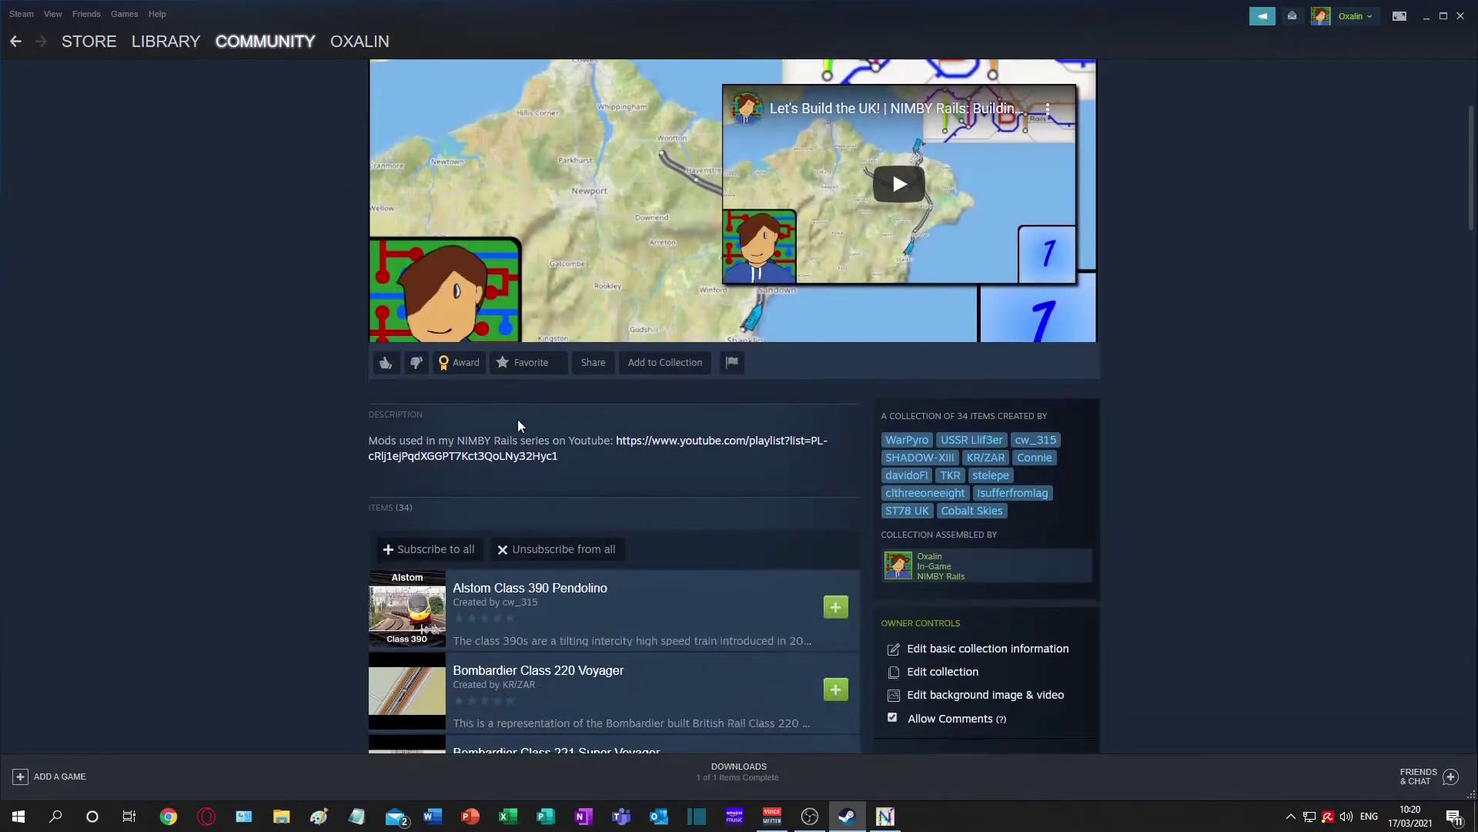
pyautogui.click(434, 322)
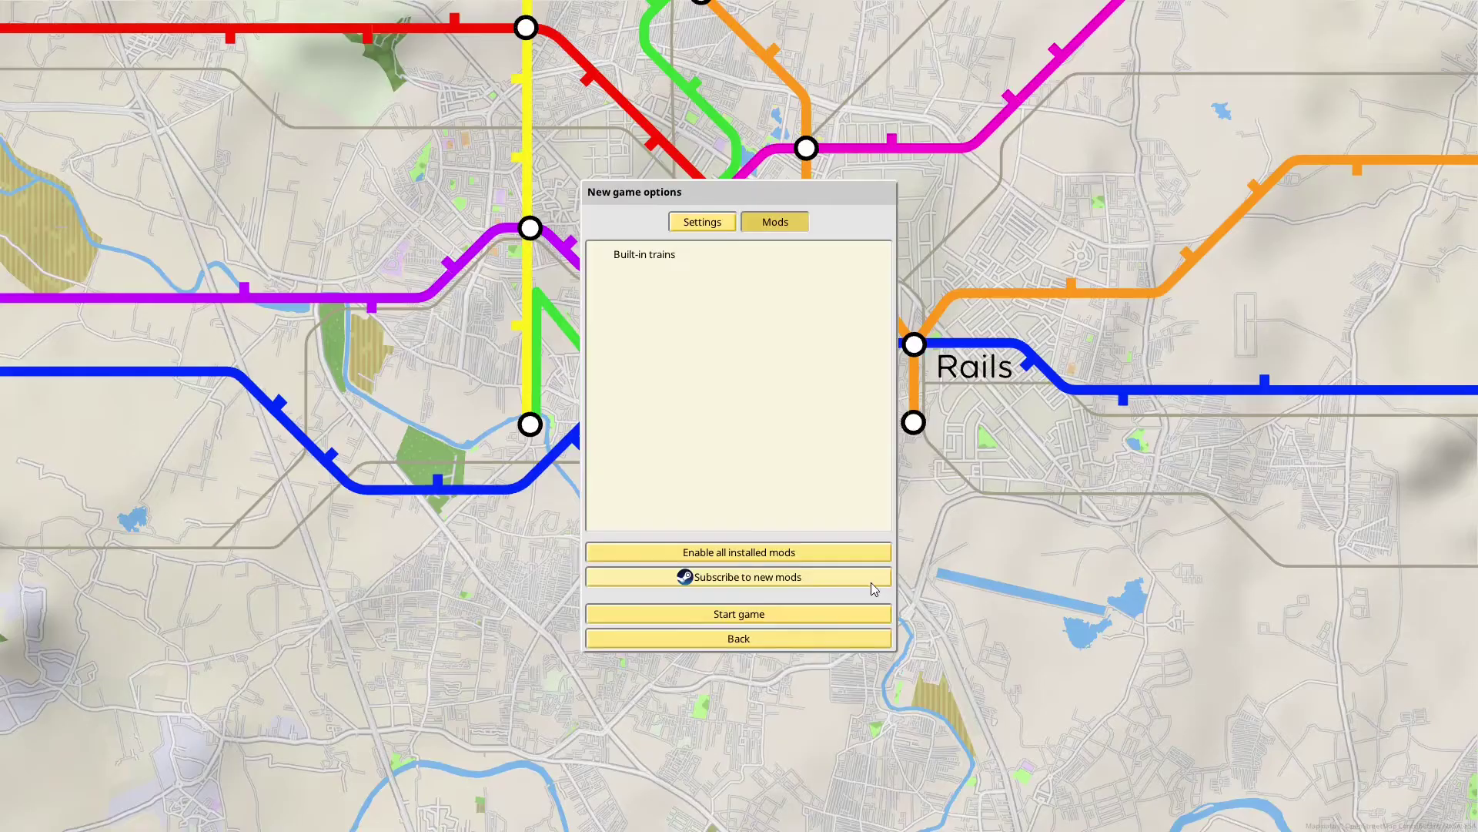
# Begin a fresh new game with the company name 'Test'
pyautogui.click(702, 224)
pyautogui.click(693, 482)
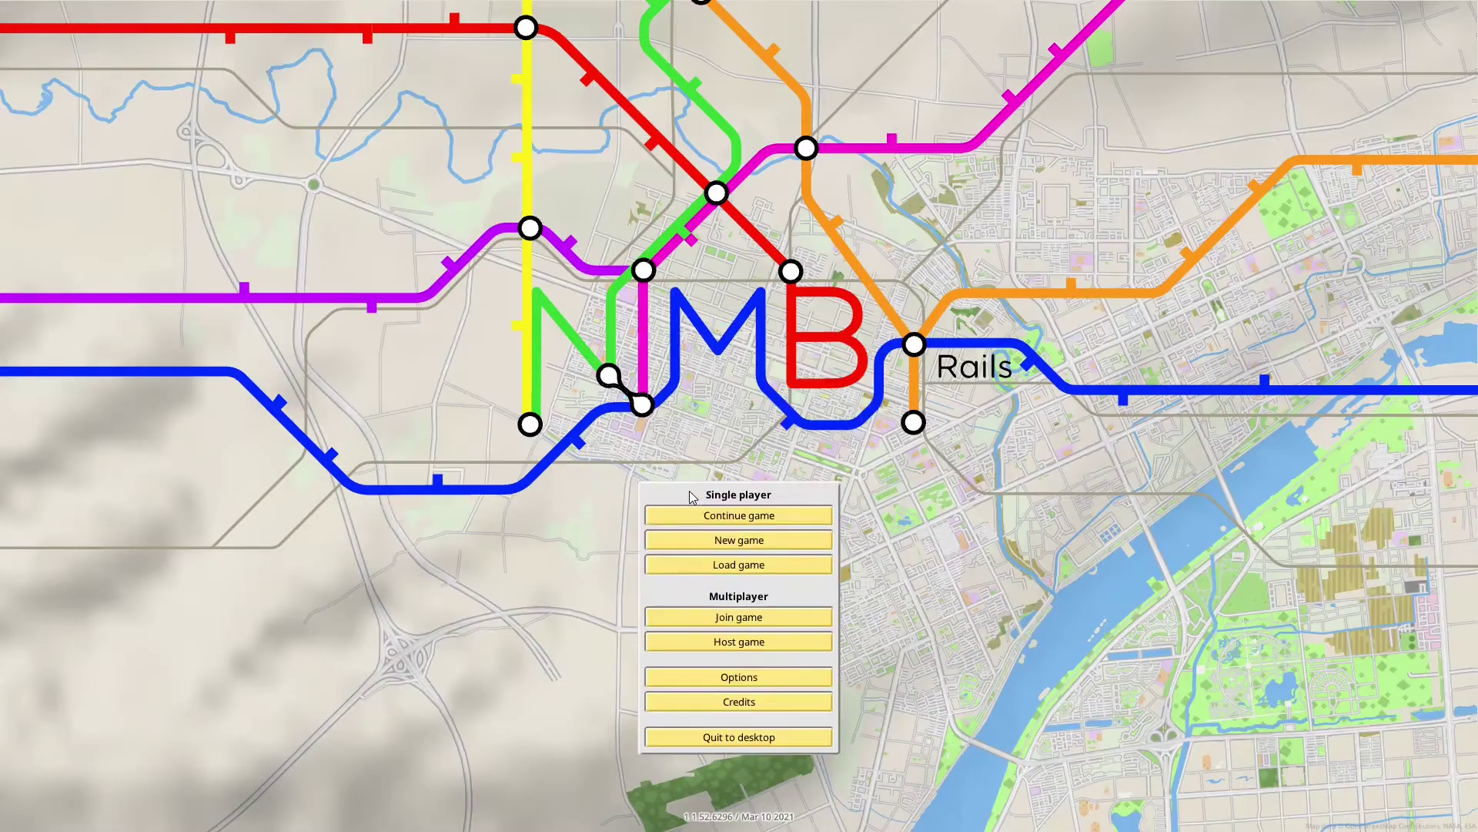
pyautogui.click(746, 543)
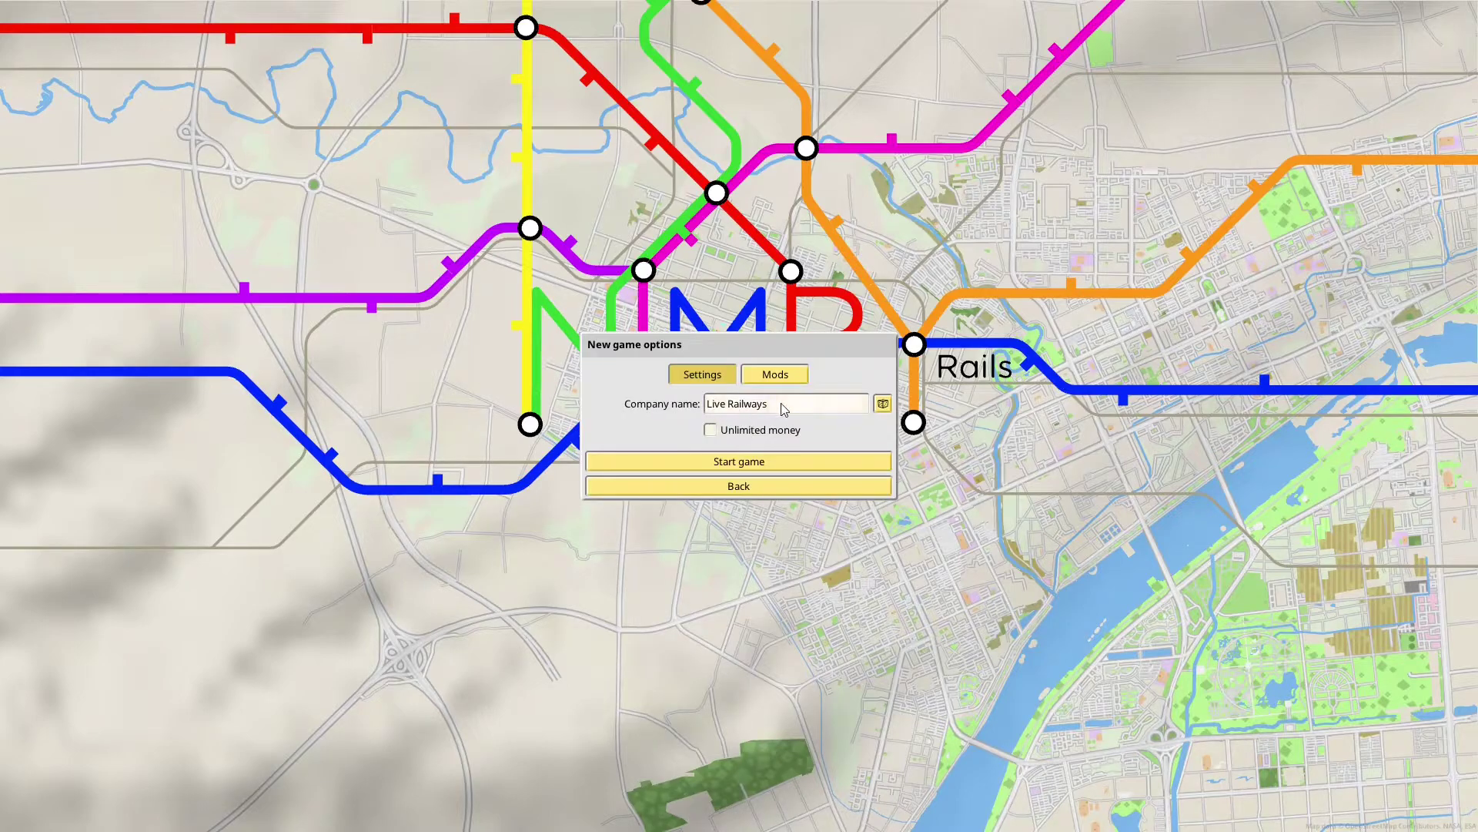
pyautogui.press('BackSpace')
pyautogui.press('BackSpace')
pyautogui.press('BackSpace')
pyautogui.press('BackSpace')
pyautogui.press('BackSpace')
pyautogui.press('BackSpace')
pyautogui.press('BackSpace')
pyautogui.press('BackSpace')
pyautogui.press('BackSpace')
pyautogui.press('BackSpace')
pyautogui.press('BackSpace')
pyautogui.press('BackSpace')
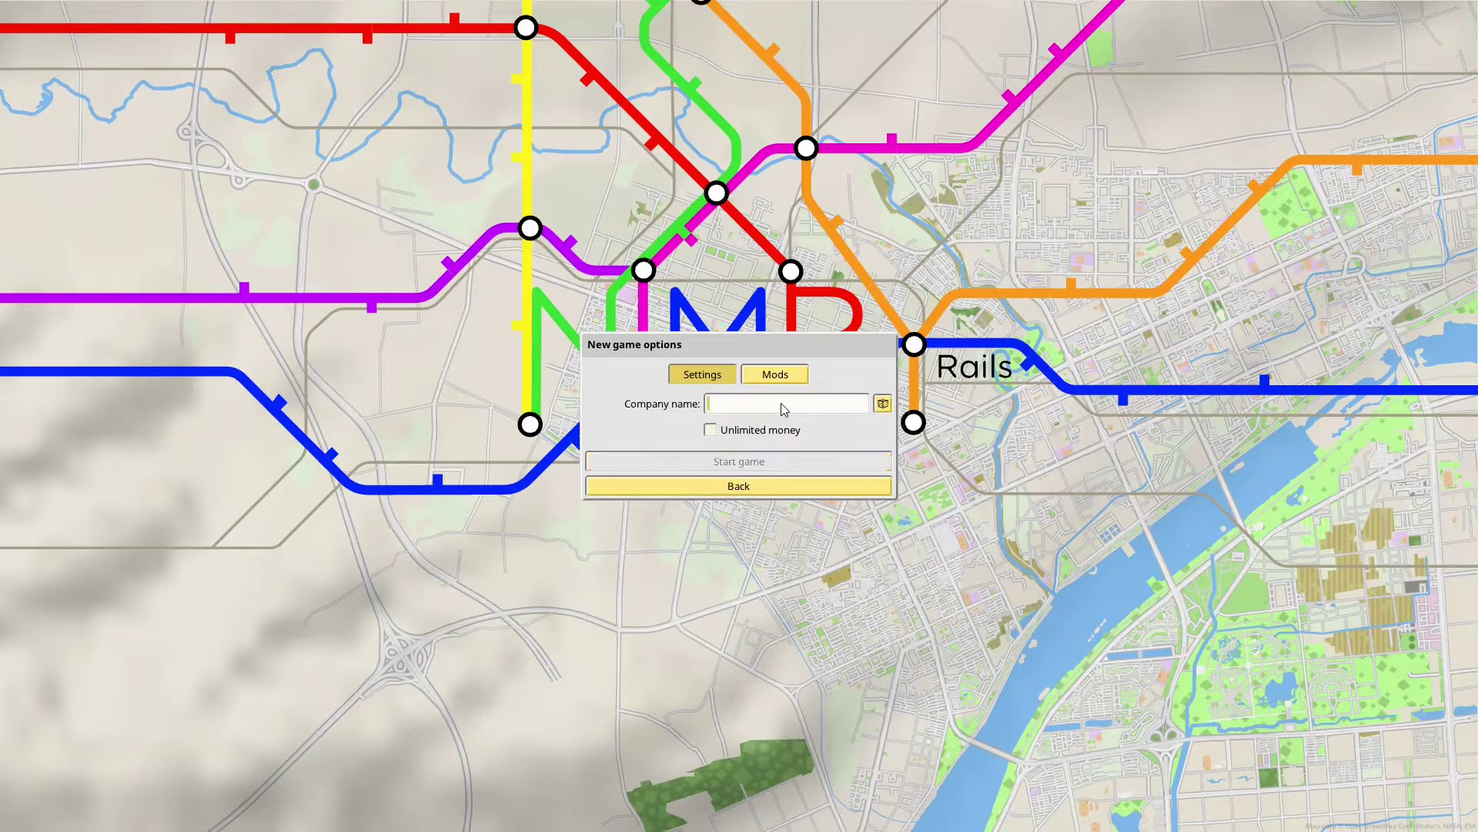
pyautogui.write('Test')
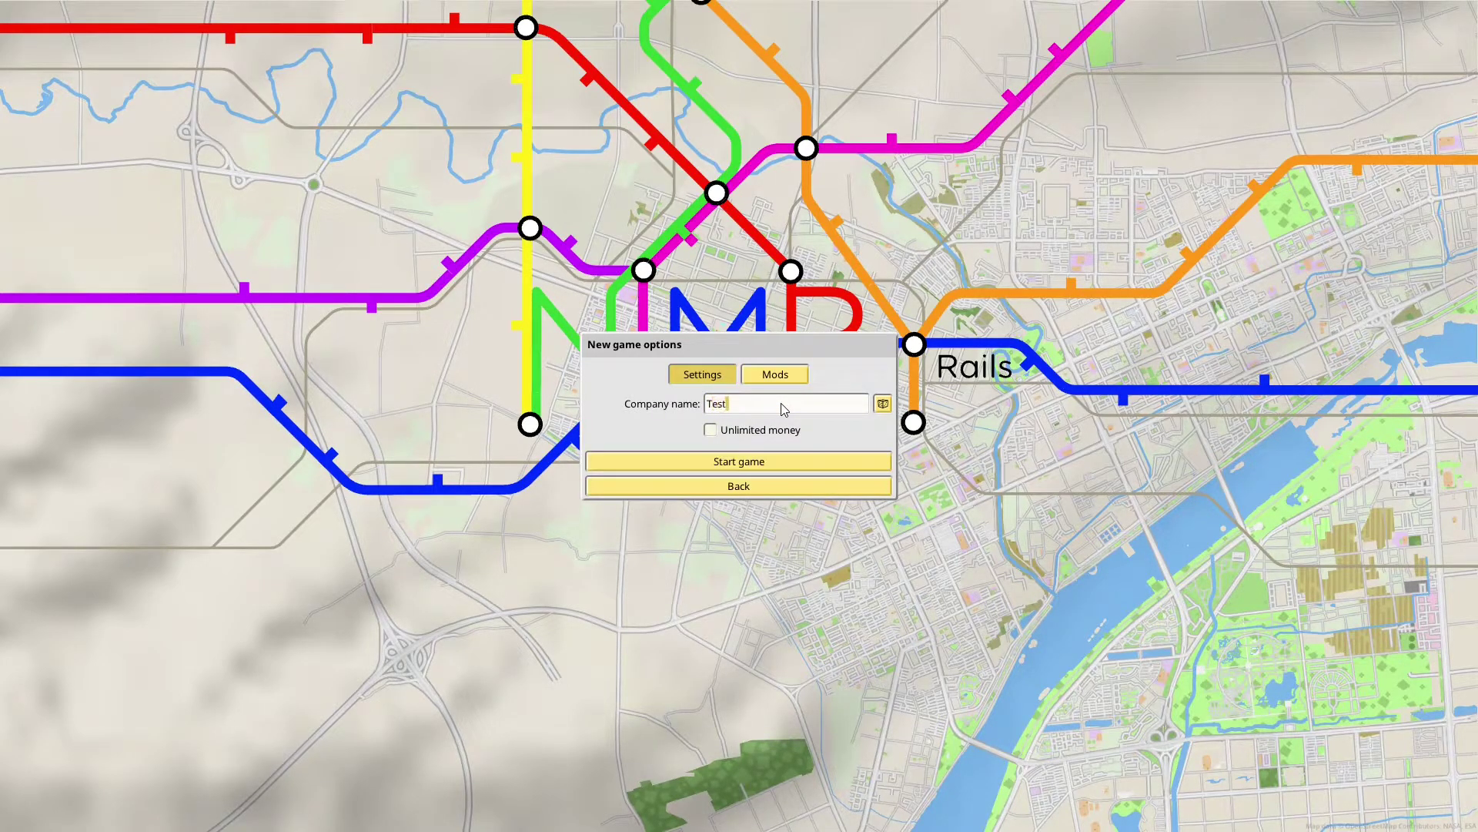
# Turn on unlimited money and enable the Class 390 Pendolino train mod
pyautogui.click(711, 432)
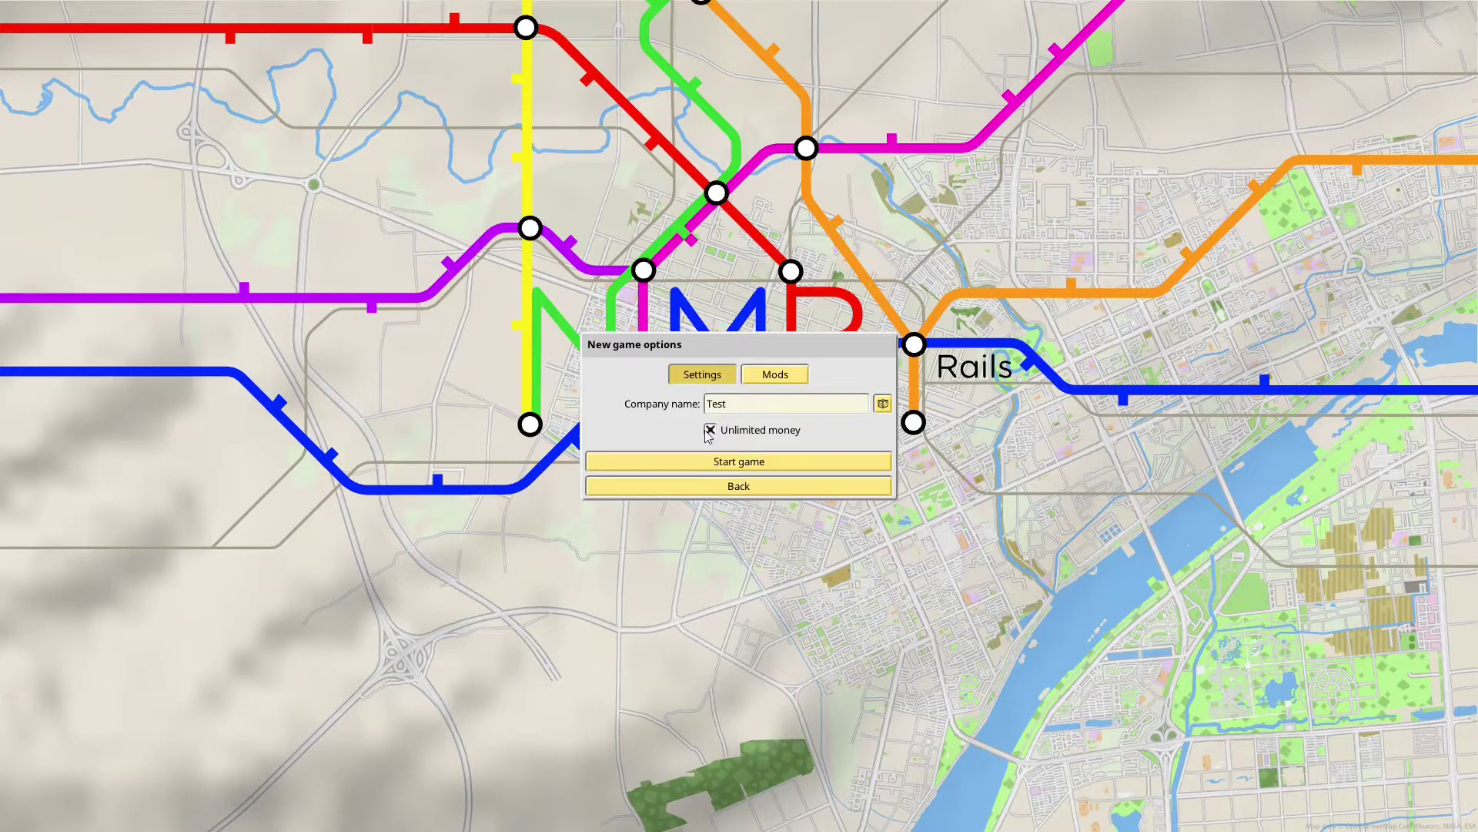
pyautogui.click(776, 375)
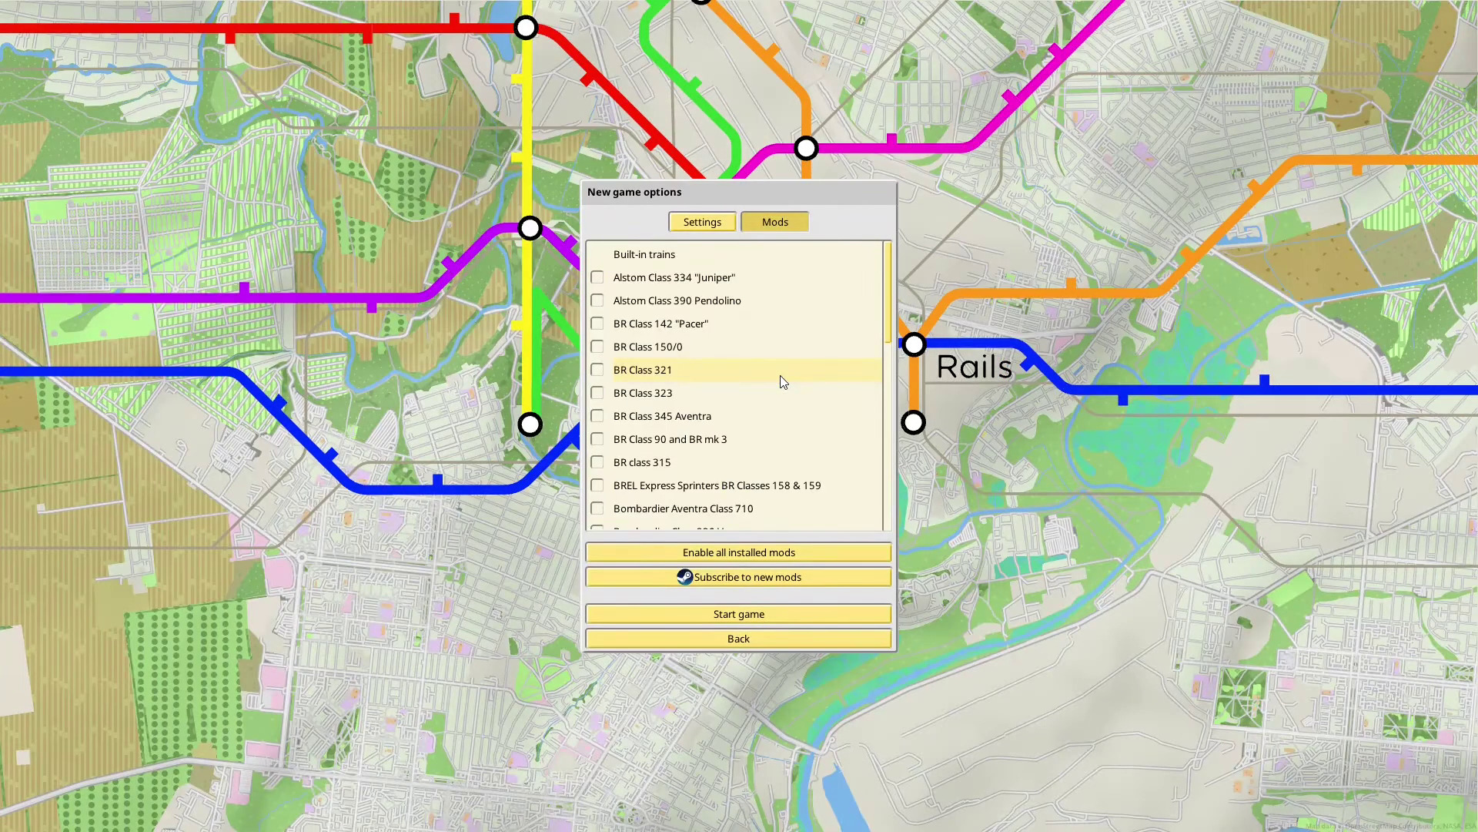
pyautogui.click(599, 301)
# Start the game over southern England and show the Trains list of 9 models
pyautogui.click(752, 616)
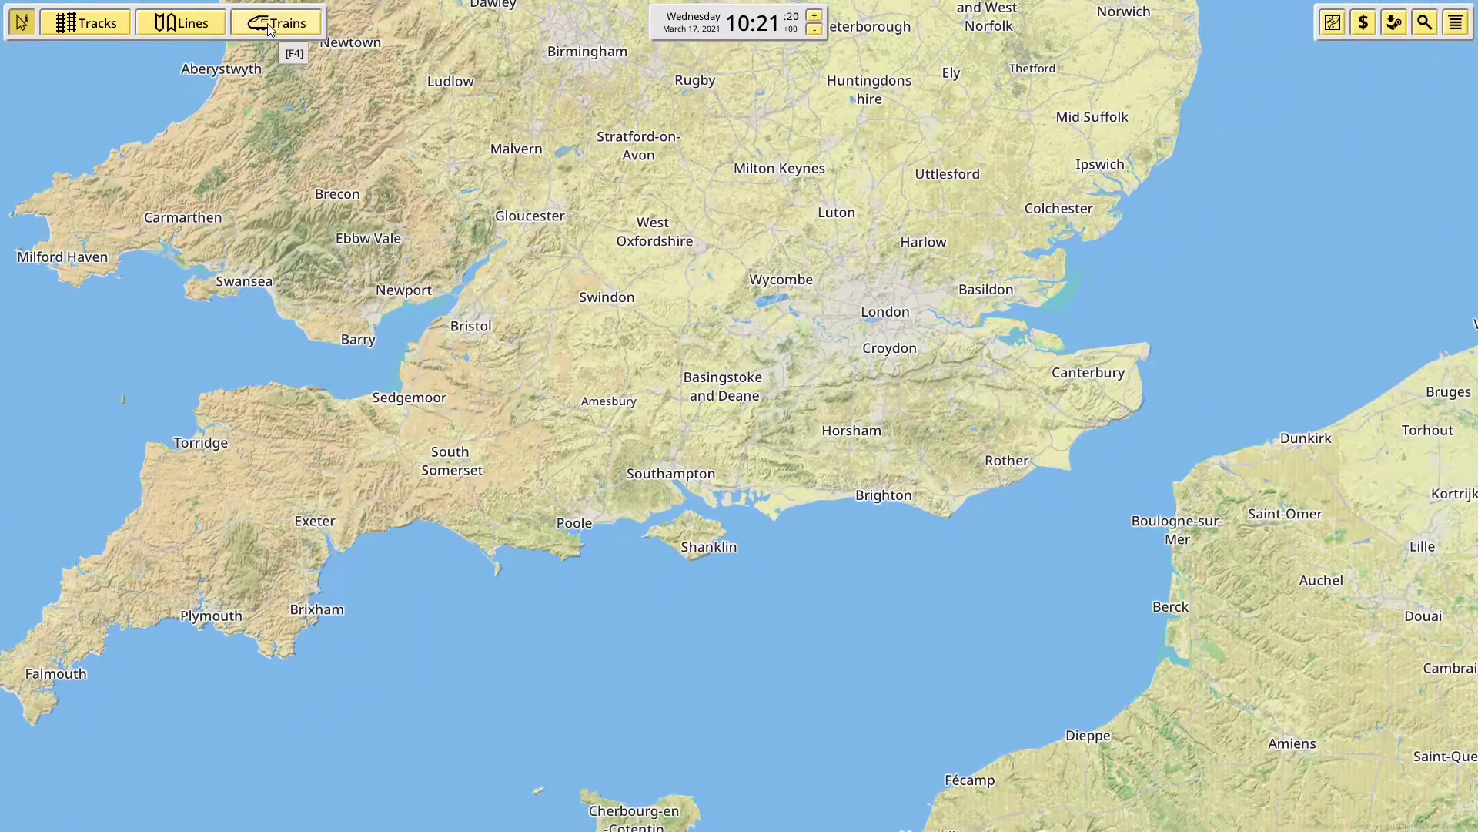
pyautogui.click(267, 23)
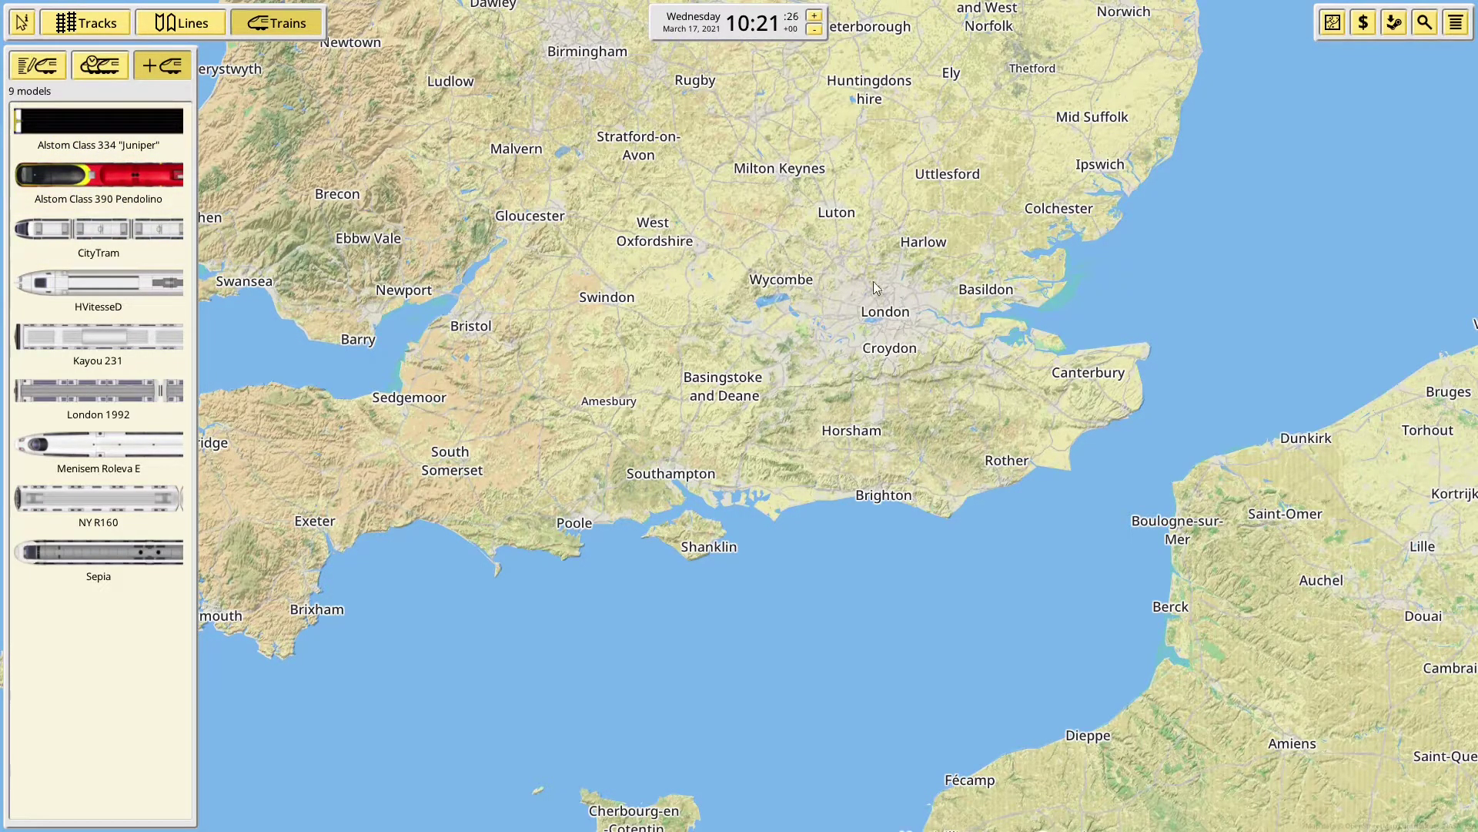
# Enable the BR Class 142 Pacer mod in this game
pyautogui.click(1395, 24)
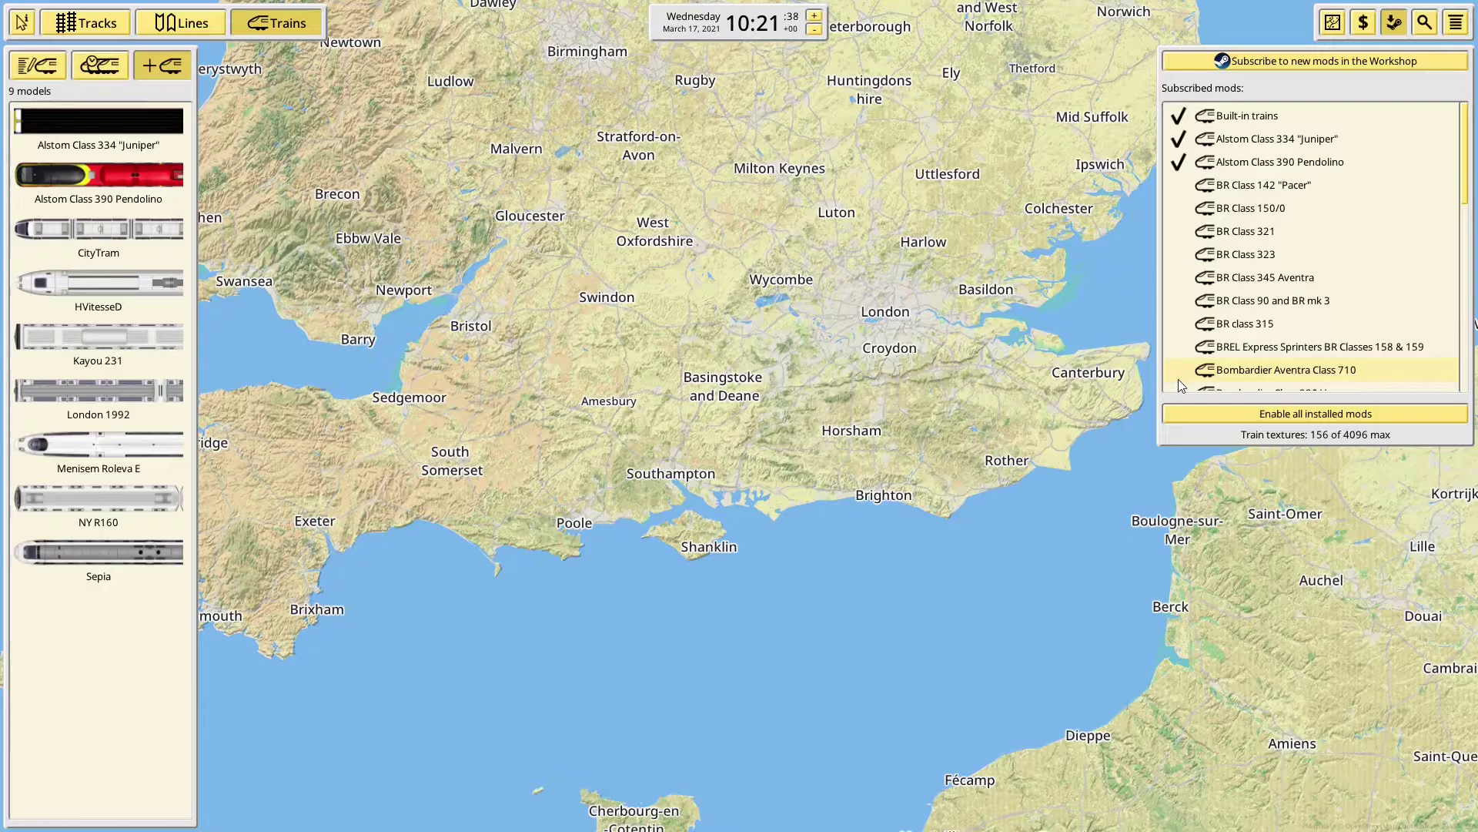
pyautogui.scroll(-1, 1266, 258)
pyautogui.click(1234, 128)
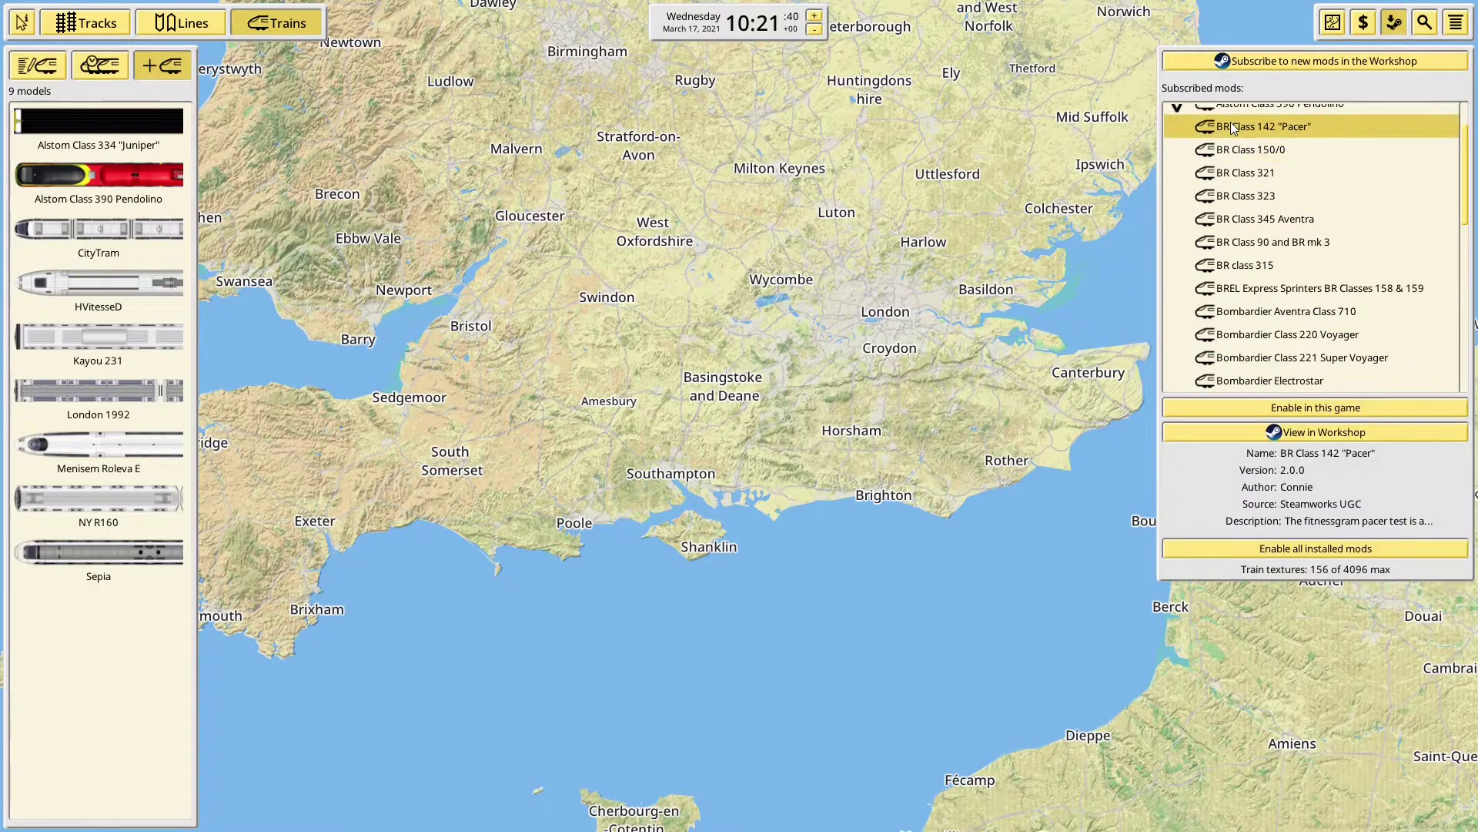
pyautogui.click(1334, 410)
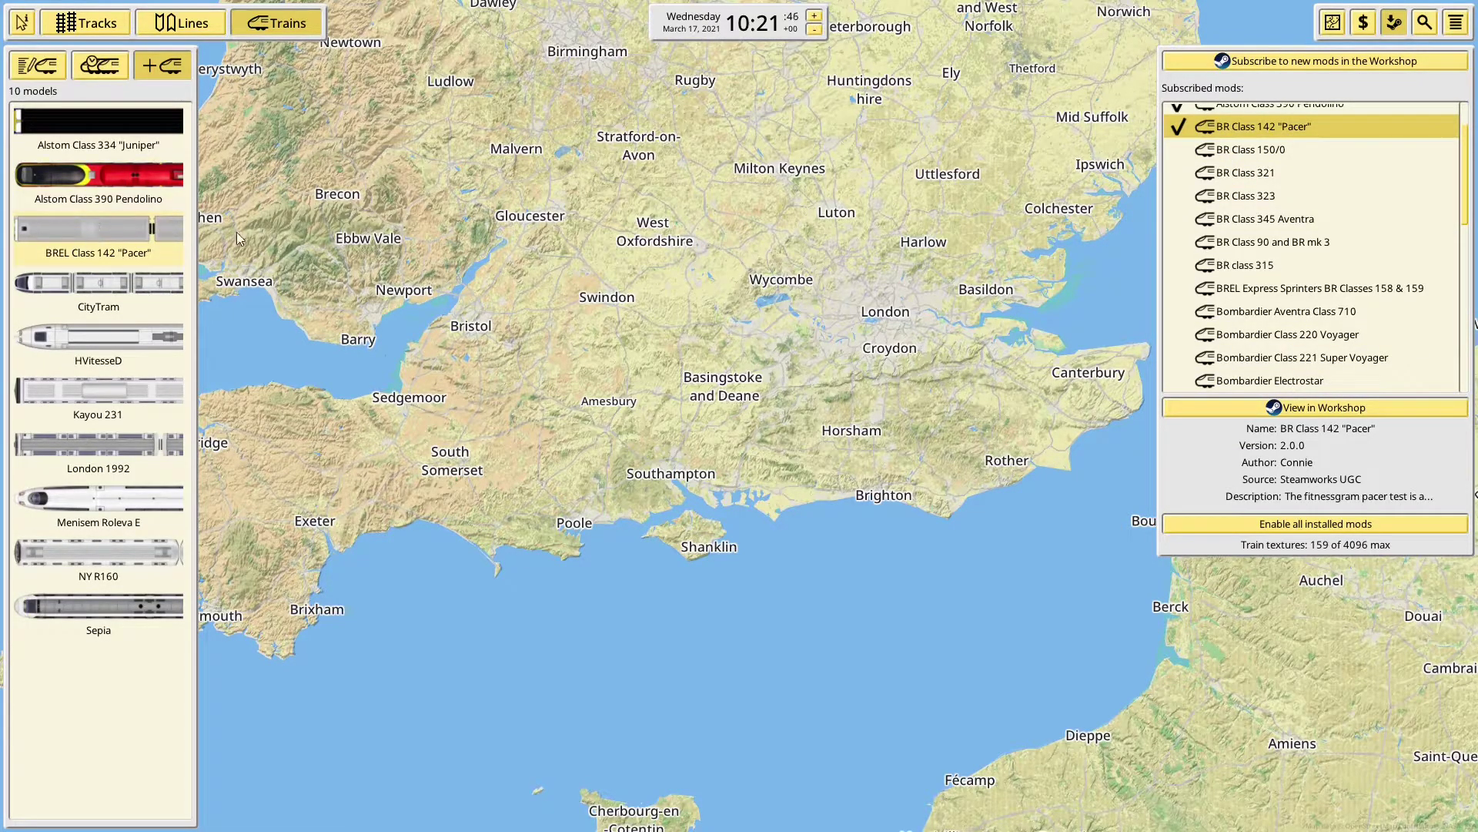
# Enable all installed mods and review the list, including the Bombardier Electrostar
pyautogui.click(1347, 526)
pyautogui.scroll(-5, 1271, 262)
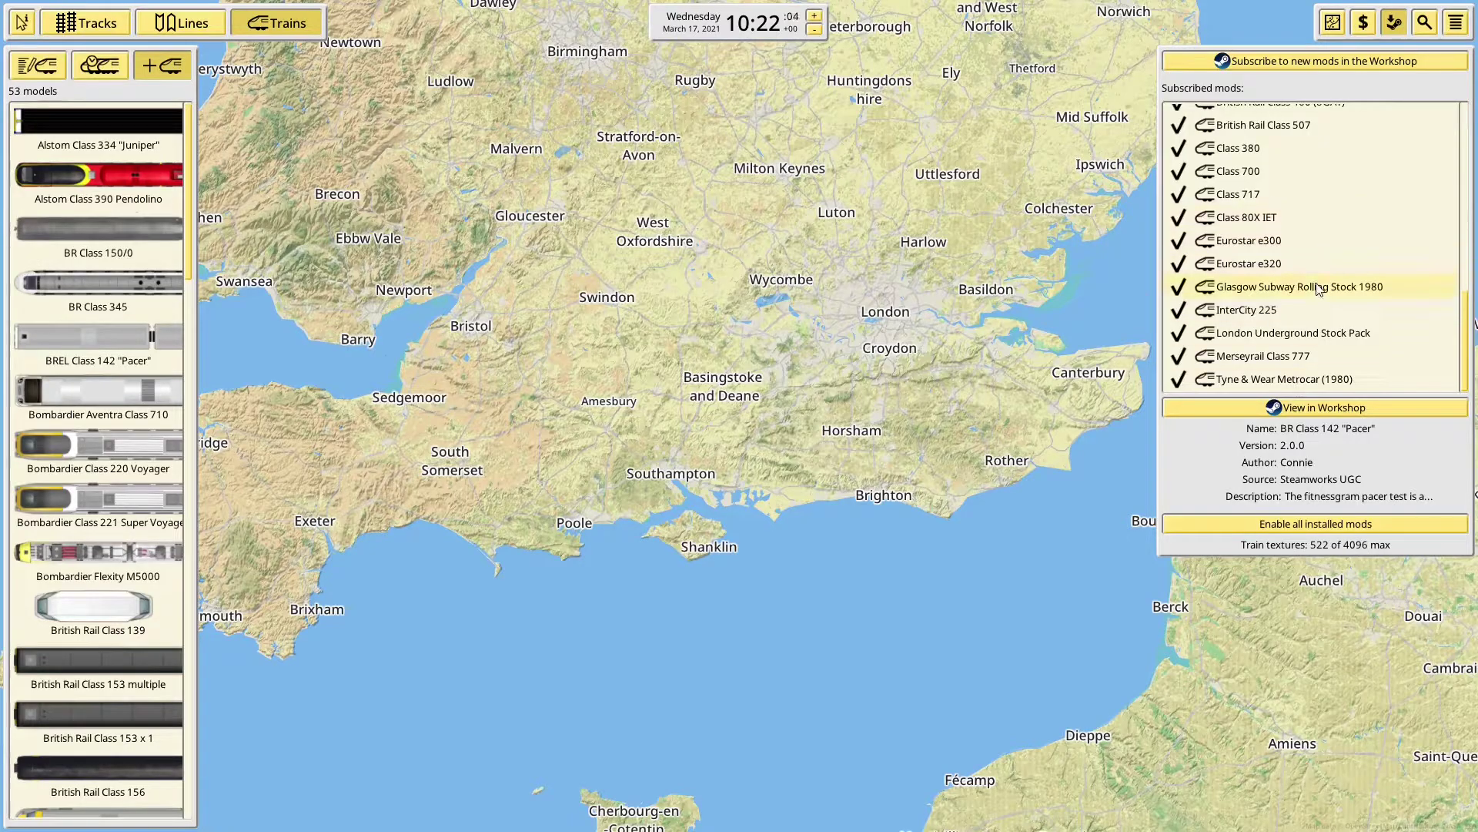
pyautogui.scroll(3, 1319, 293)
pyautogui.scroll(5, 1319, 293)
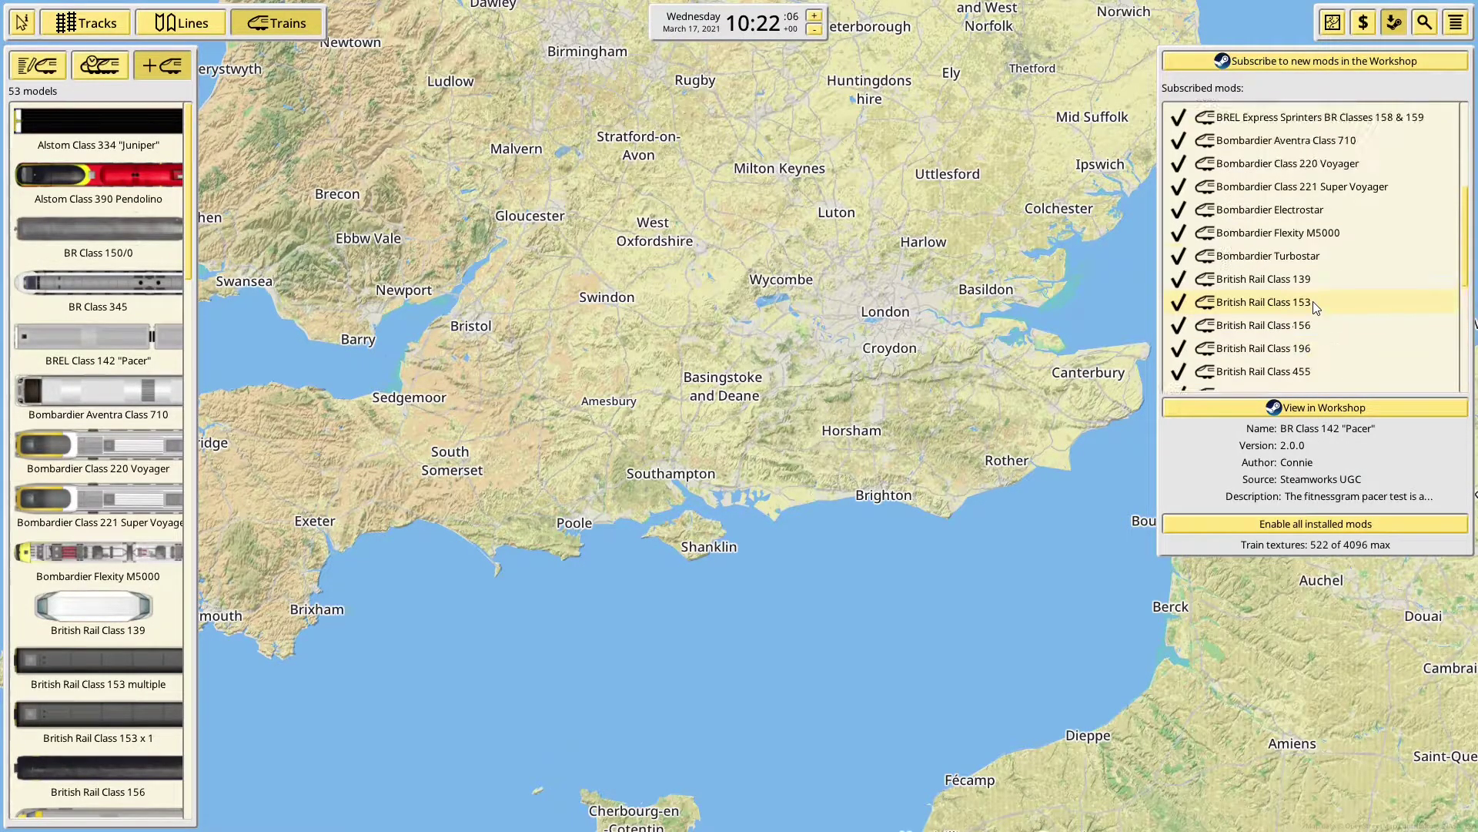
pyautogui.click(1292, 215)
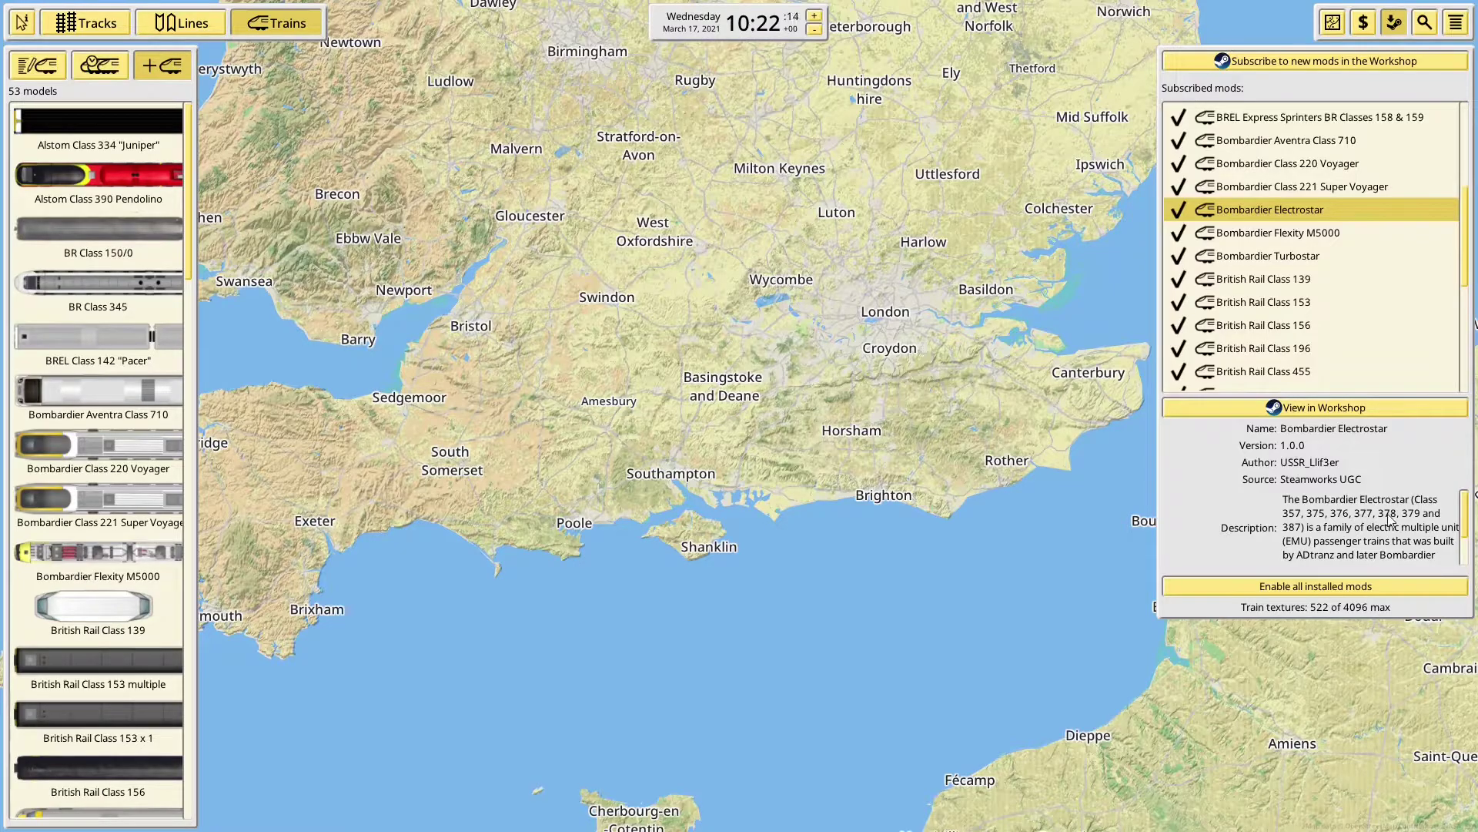
pyautogui.scroll(-1, 1408, 527)
pyautogui.scroll(1, 1408, 526)
pyautogui.scroll(-5, 1214, 252)
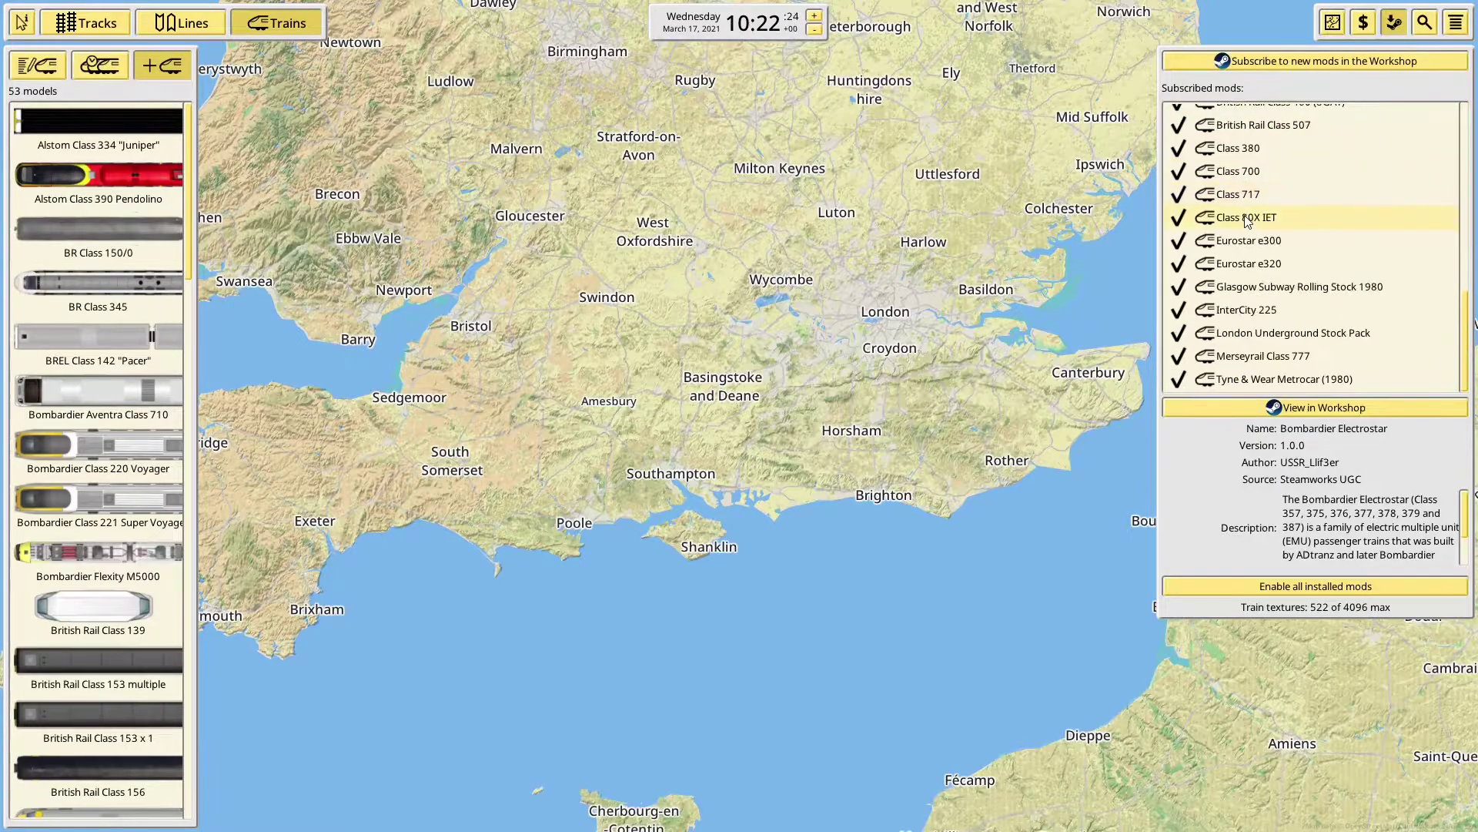
pyautogui.scroll(4, 1258, 248)
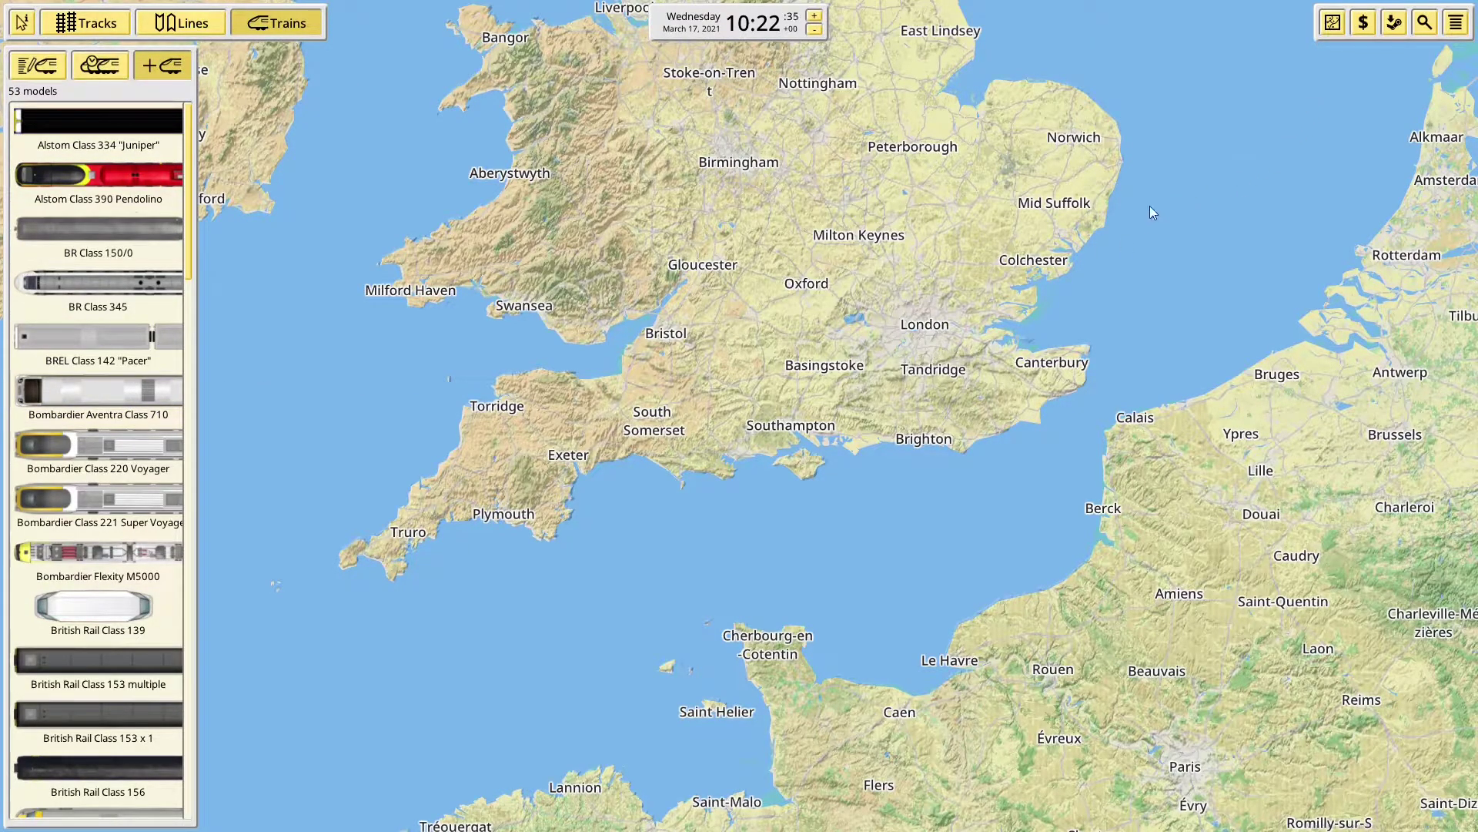
# Preview the Juniper in 6- and 3-car consists and the Pendolino at 9 coaches
pyautogui.click(75, 137)
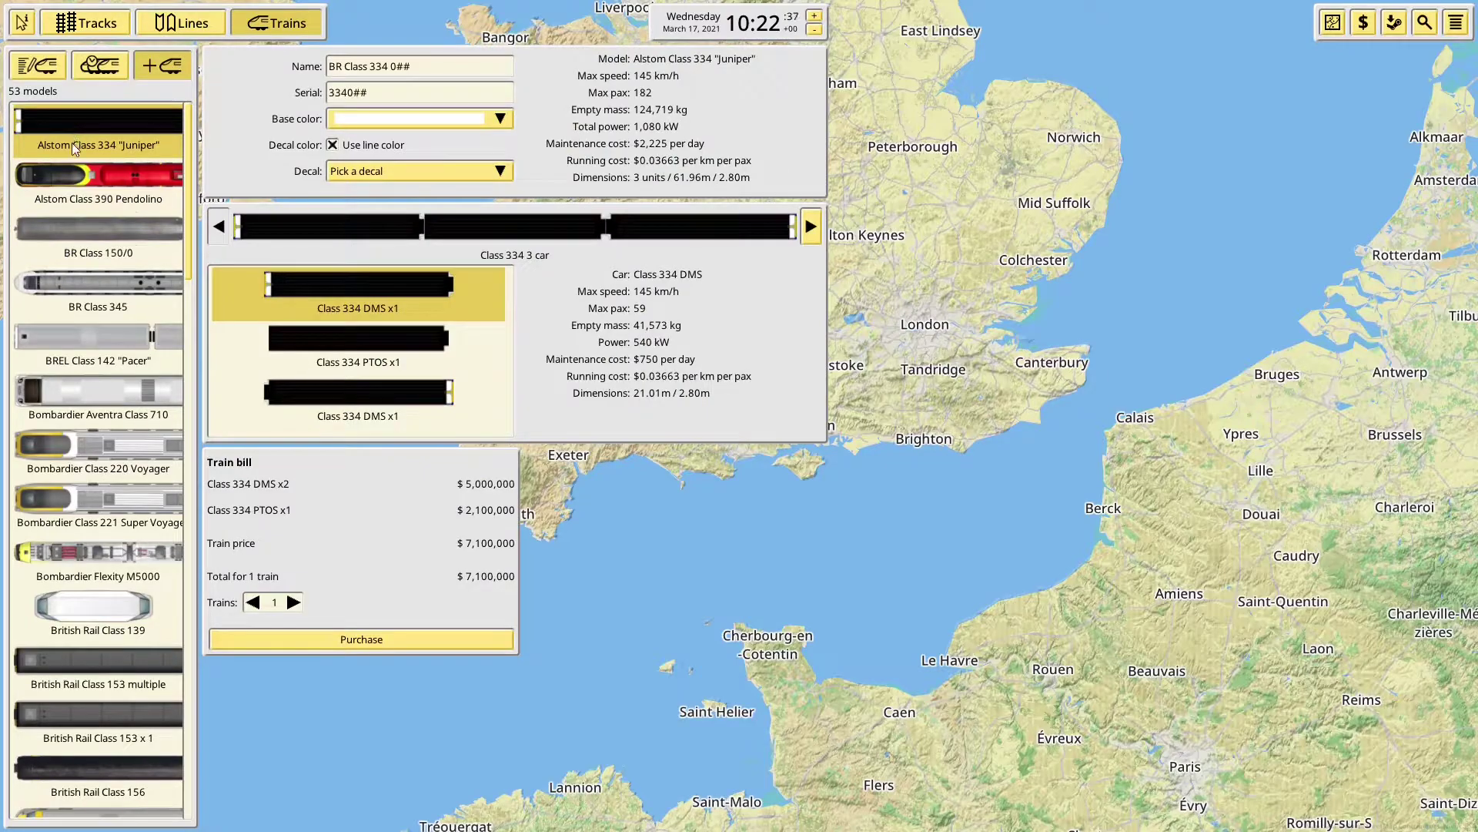
pyautogui.click(421, 351)
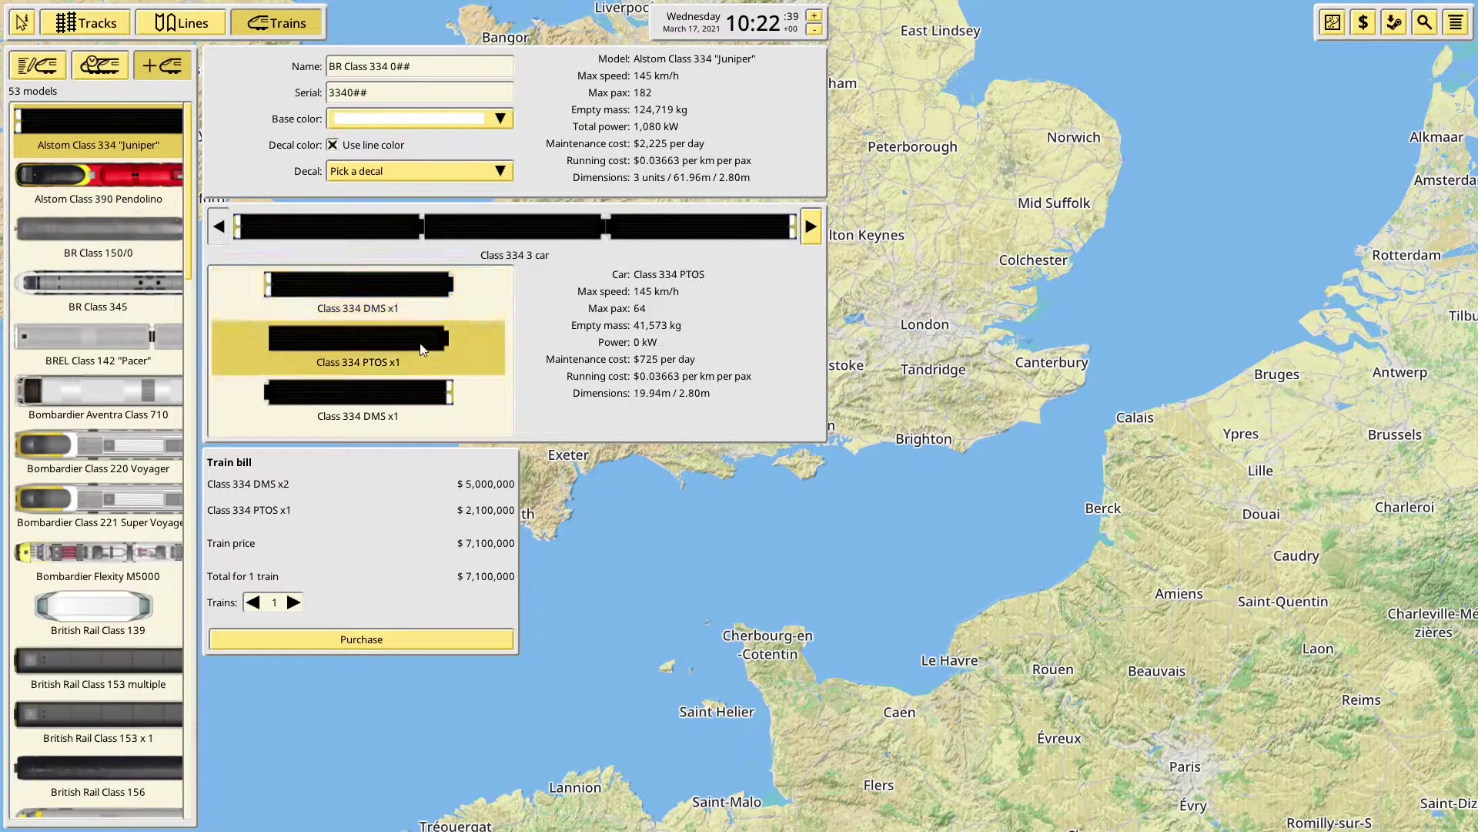
pyautogui.click(813, 227)
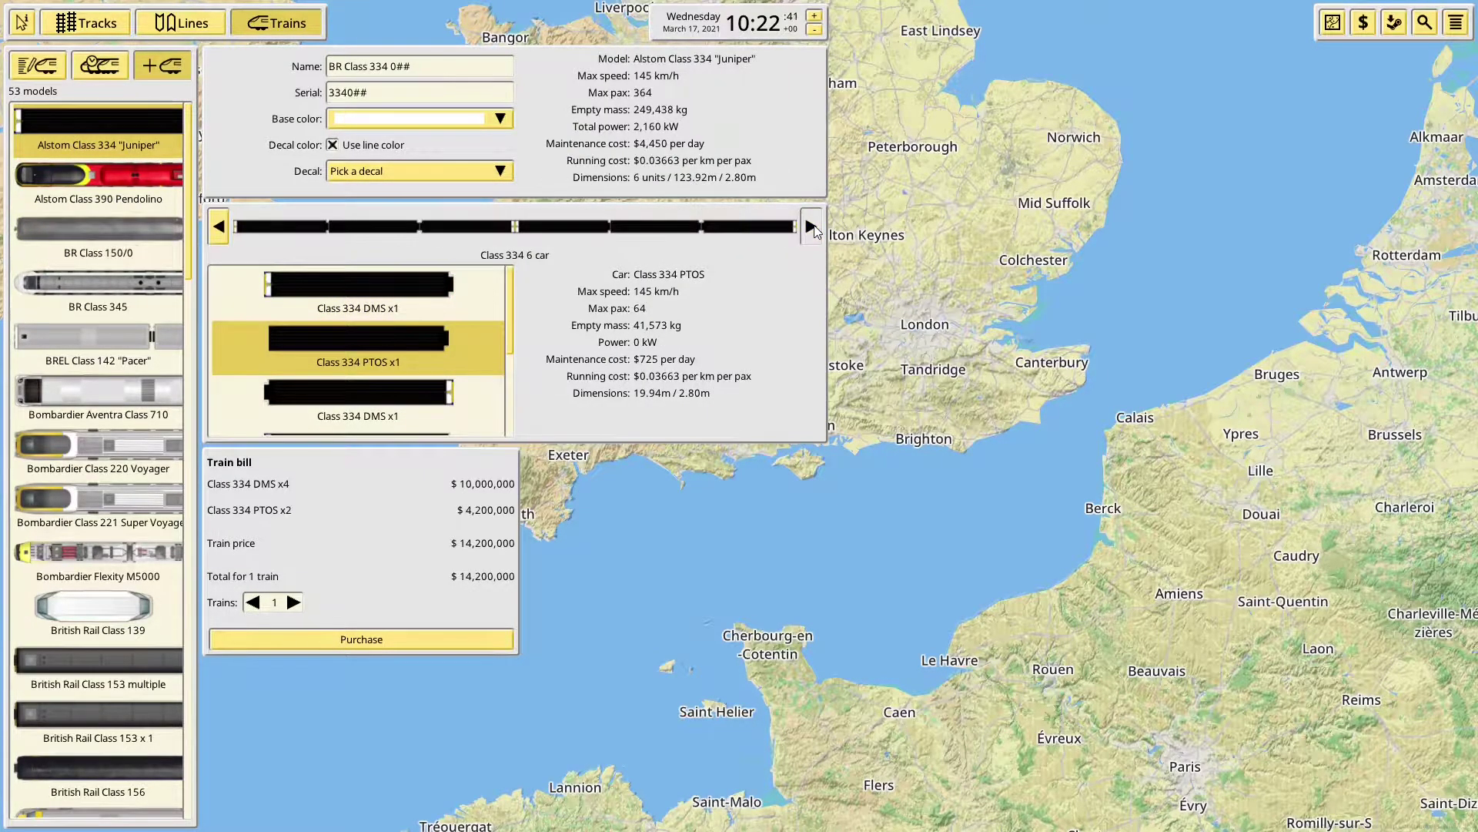
pyautogui.click(219, 226)
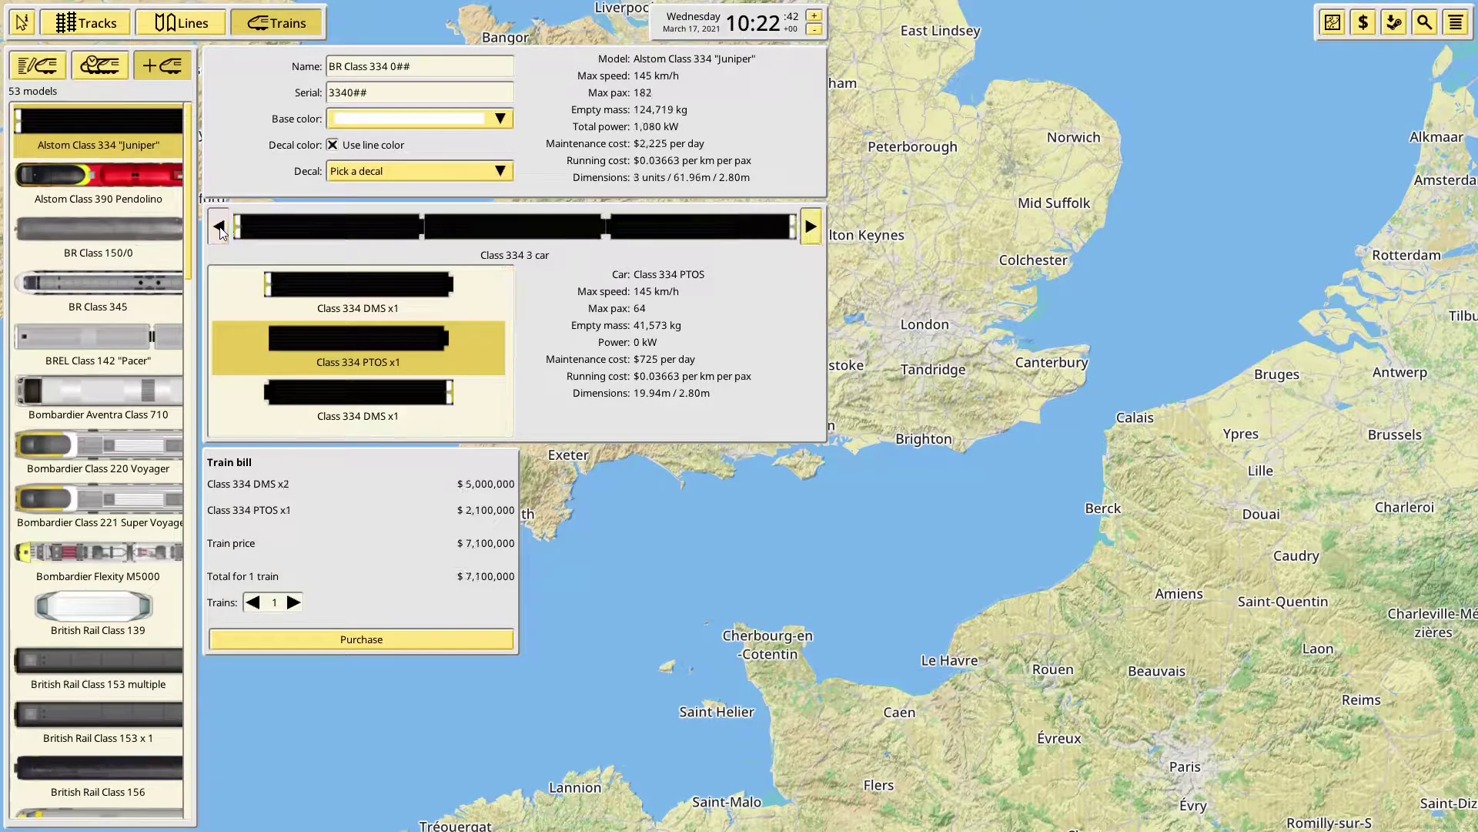
pyautogui.click(86, 183)
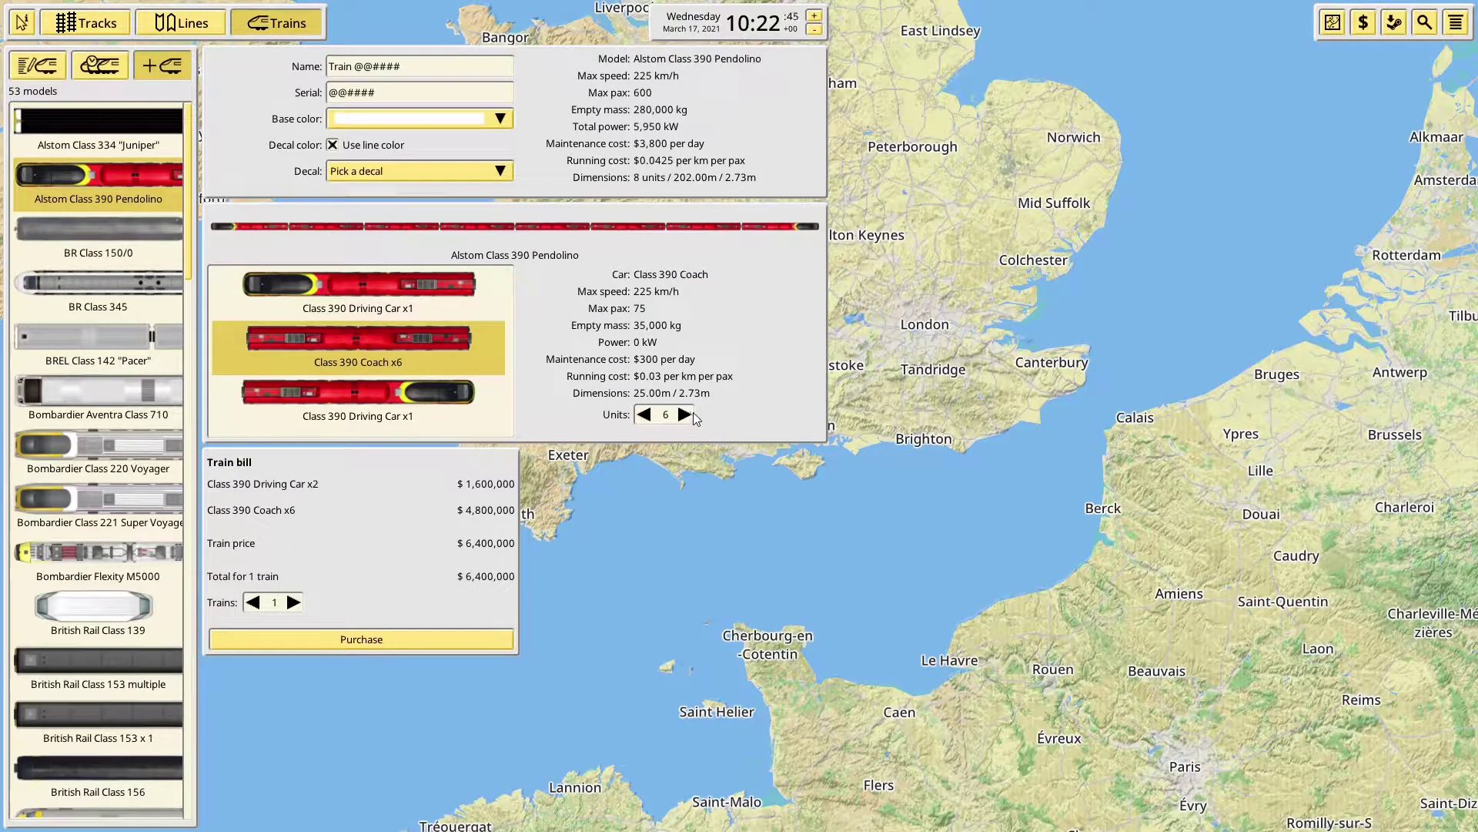
pyautogui.click(685, 415)
pyautogui.click(684, 415)
pyautogui.click(685, 414)
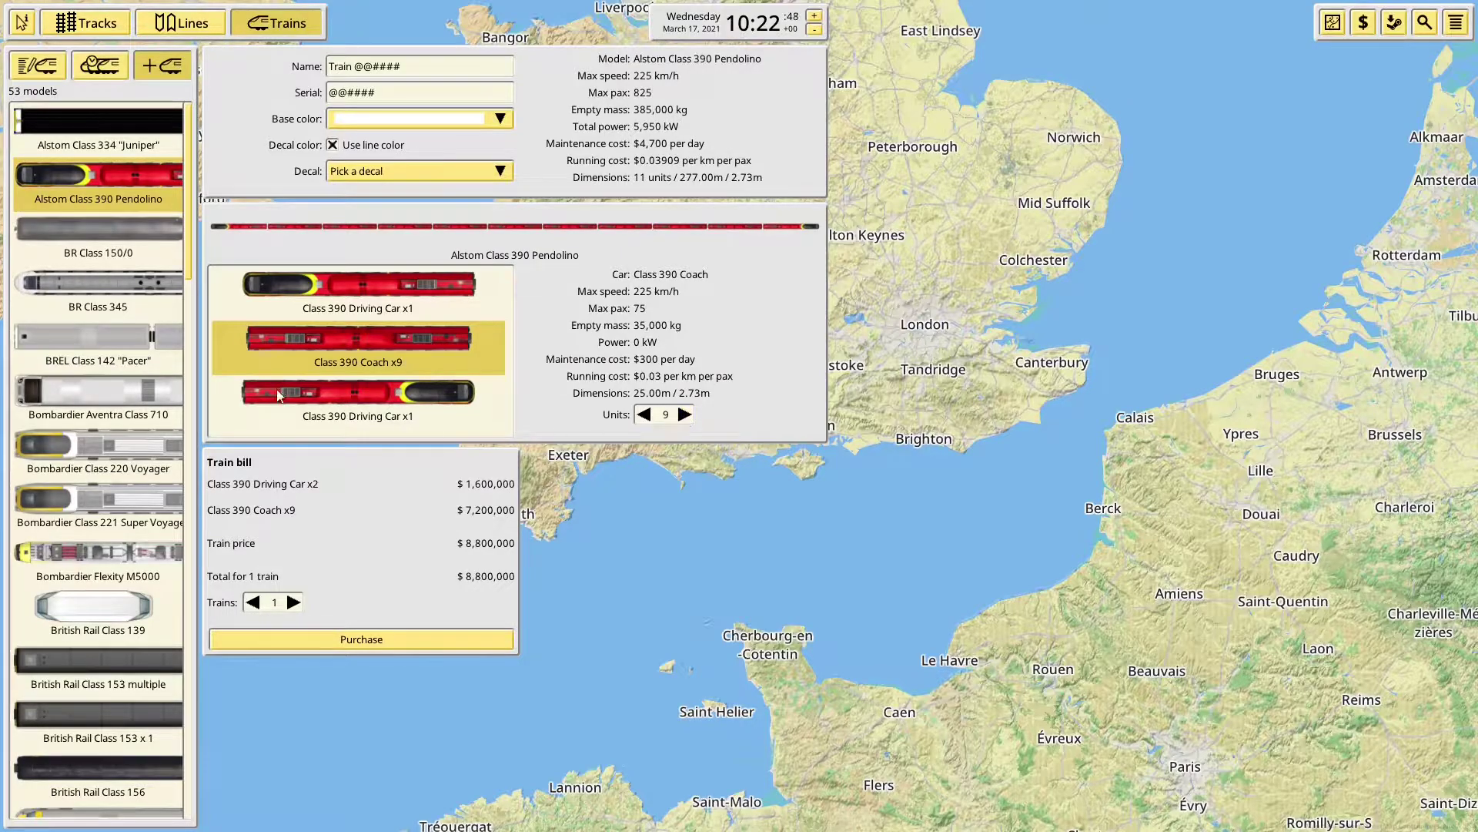
# Preview the Class 139 and Class 153 trains, then close the Trains panel
pyautogui.click(109, 601)
pyautogui.click(343, 299)
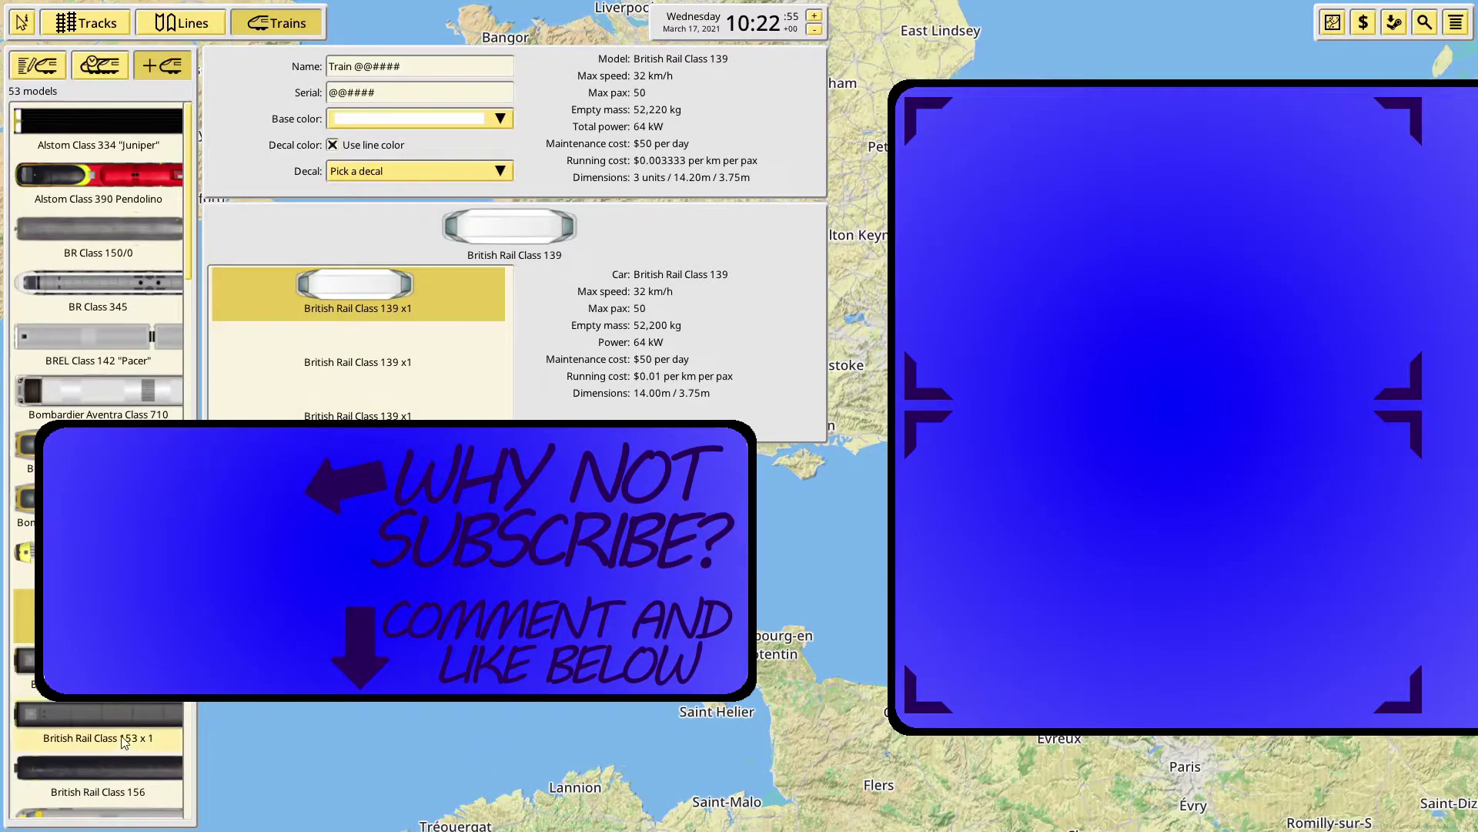
pyautogui.click(123, 741)
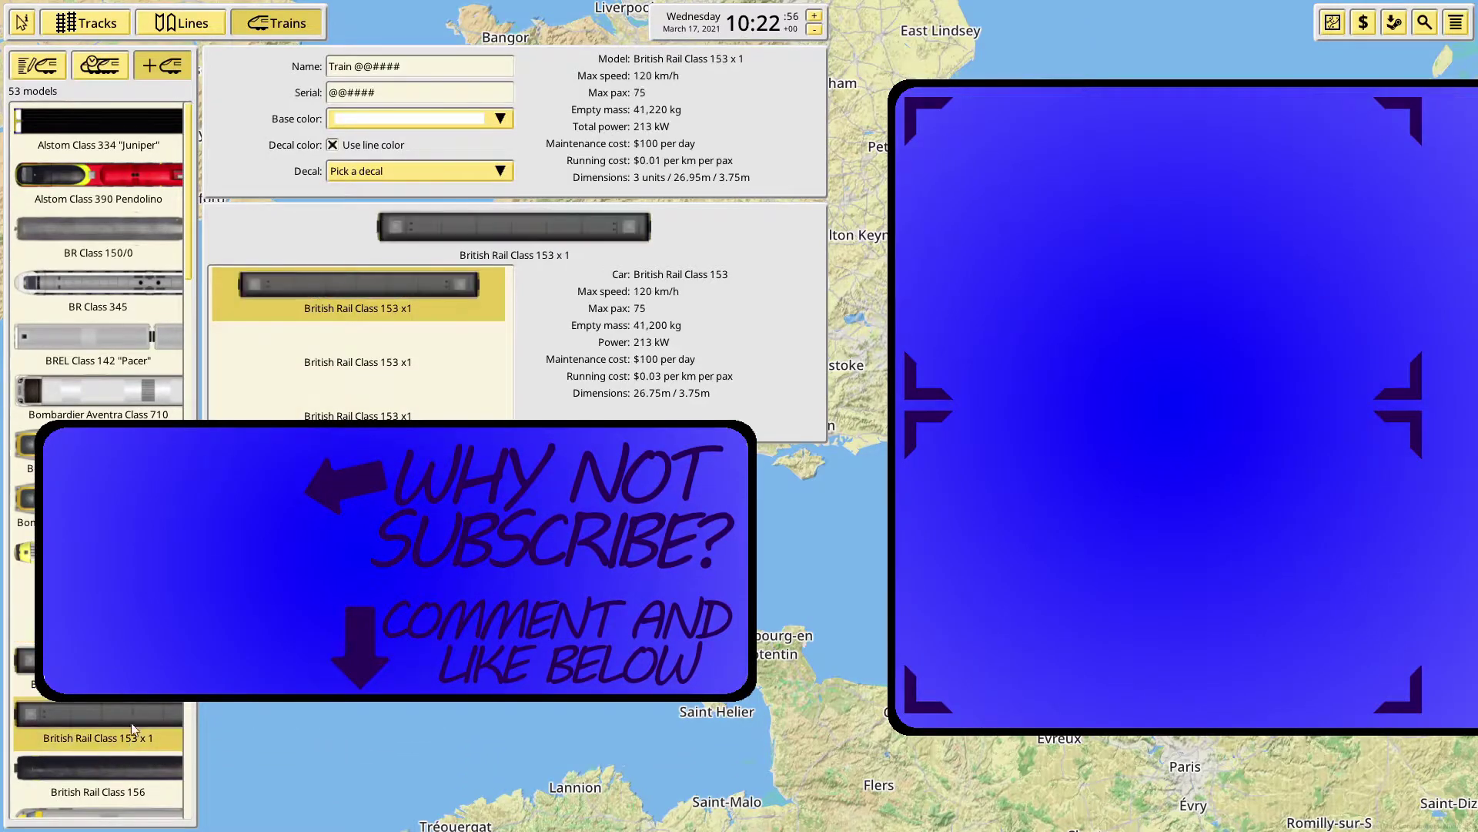
pyautogui.click(21, 22)
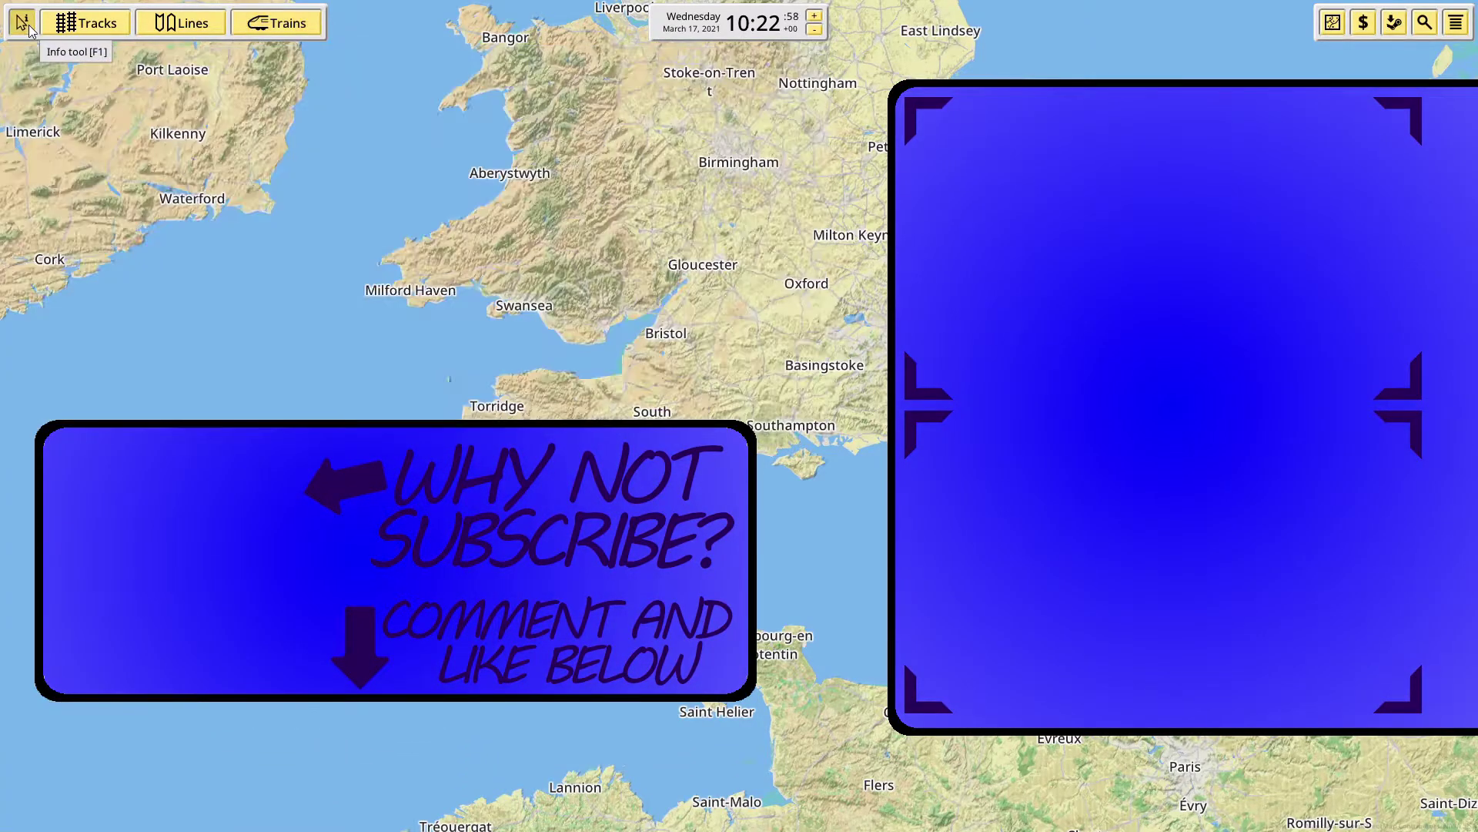